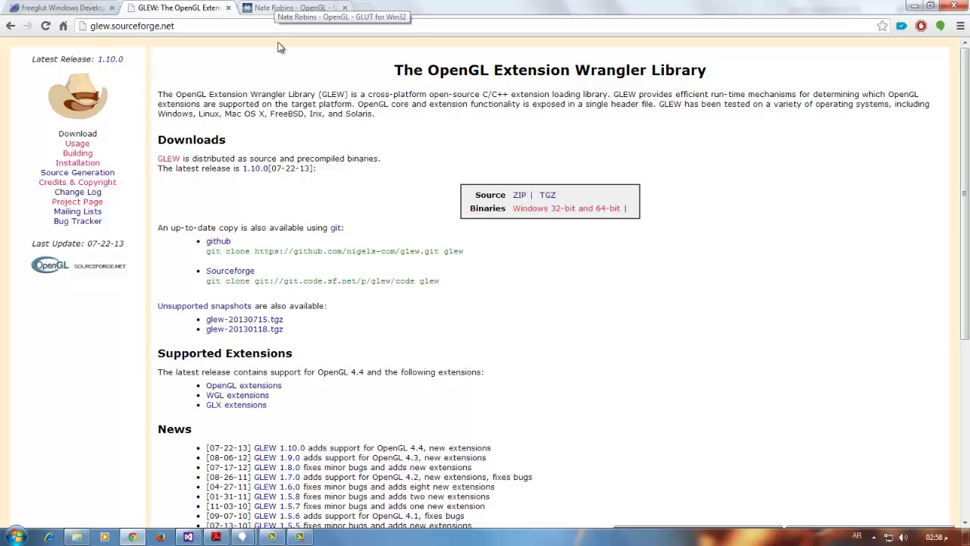
# Review the GLEW and Nate Robins GLUT for Win32 download pages, including their web addresses
pyautogui.click(298, 9)
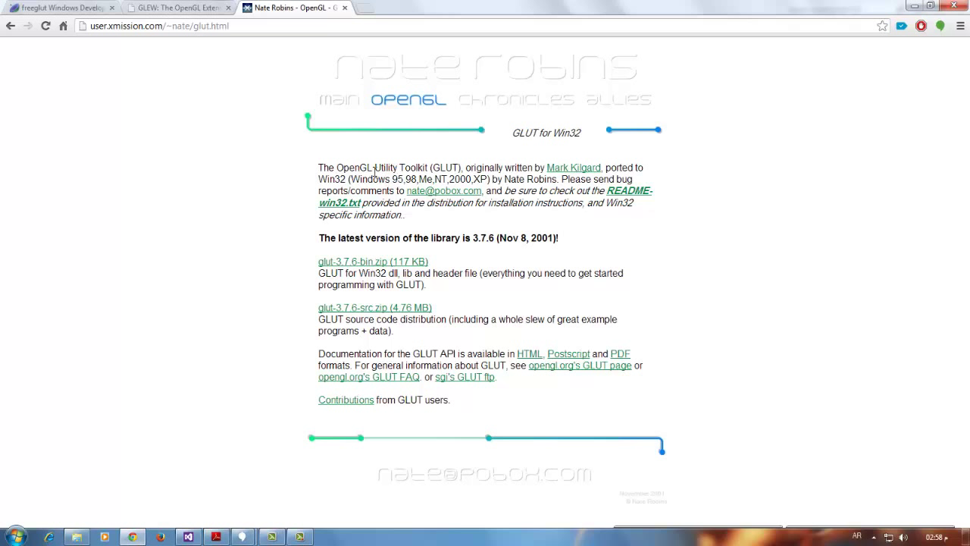
pyautogui.hotkey('ctrl', 'shift', 'Tab')
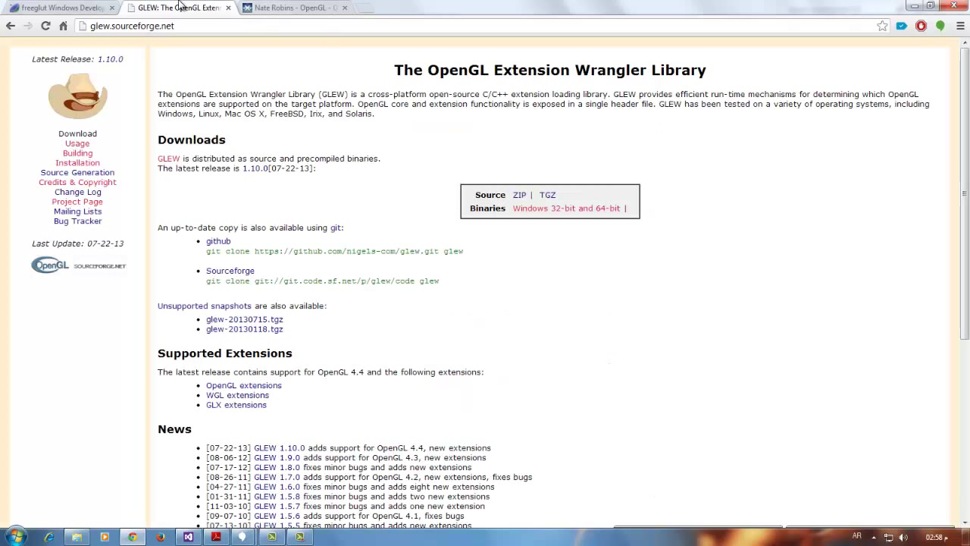
pyautogui.doubleClick(93, 27)
pyautogui.click(172, 26)
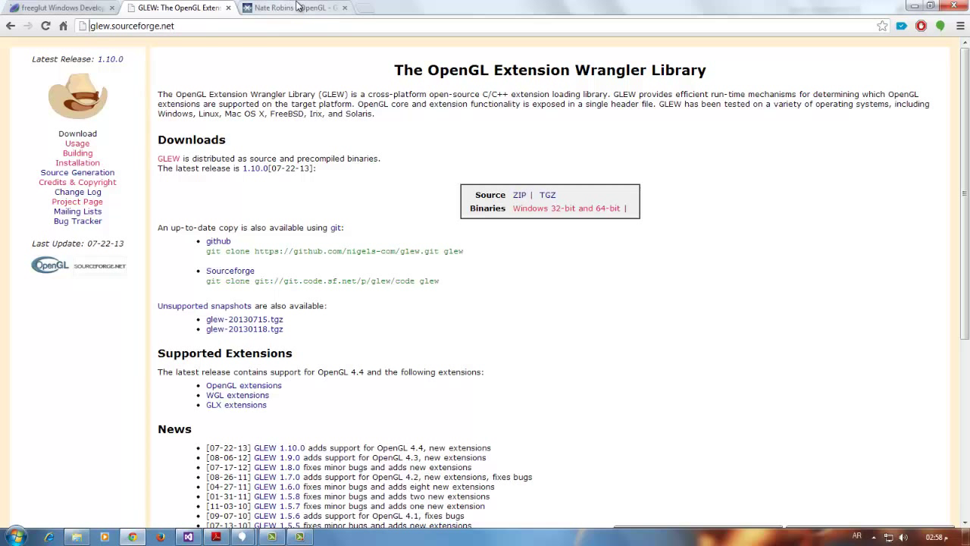
pyautogui.click(297, 8)
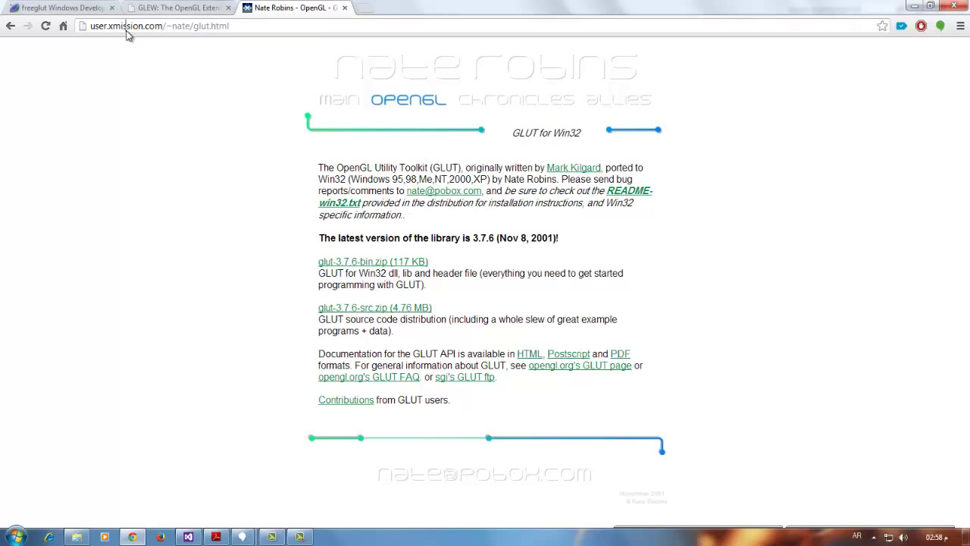
pyautogui.click(127, 29)
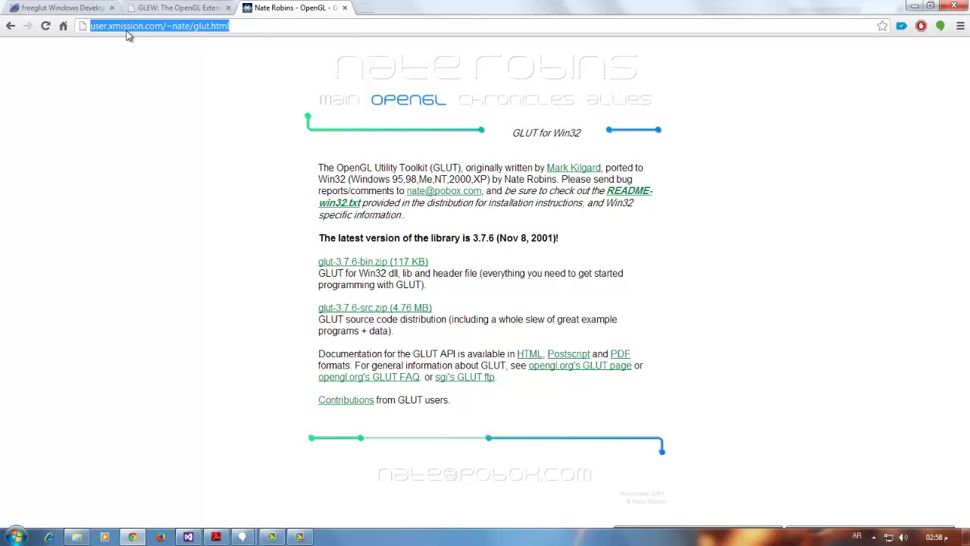
pyautogui.click(121, 28)
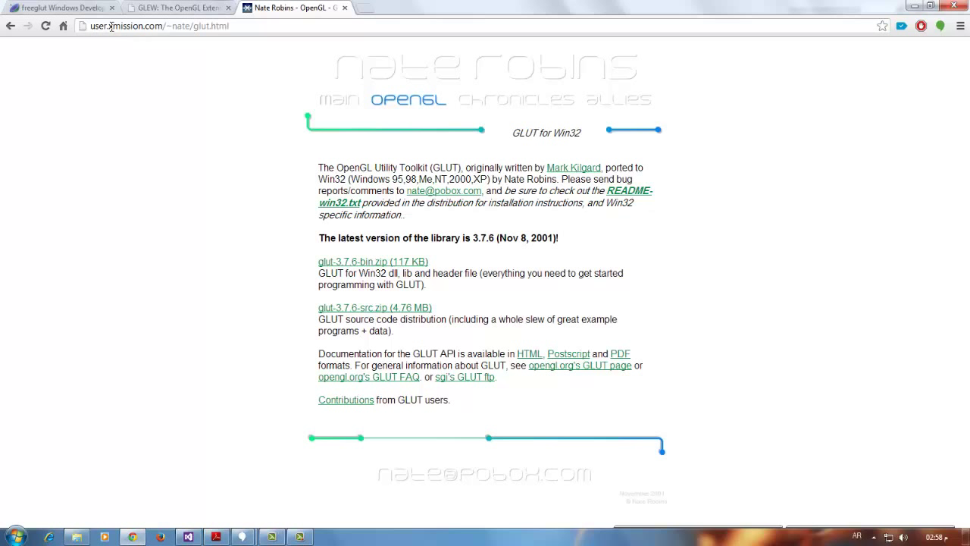
pyautogui.moveTo(111, 27); pyautogui.dragTo(119, 27)
pyautogui.click(139, 28)
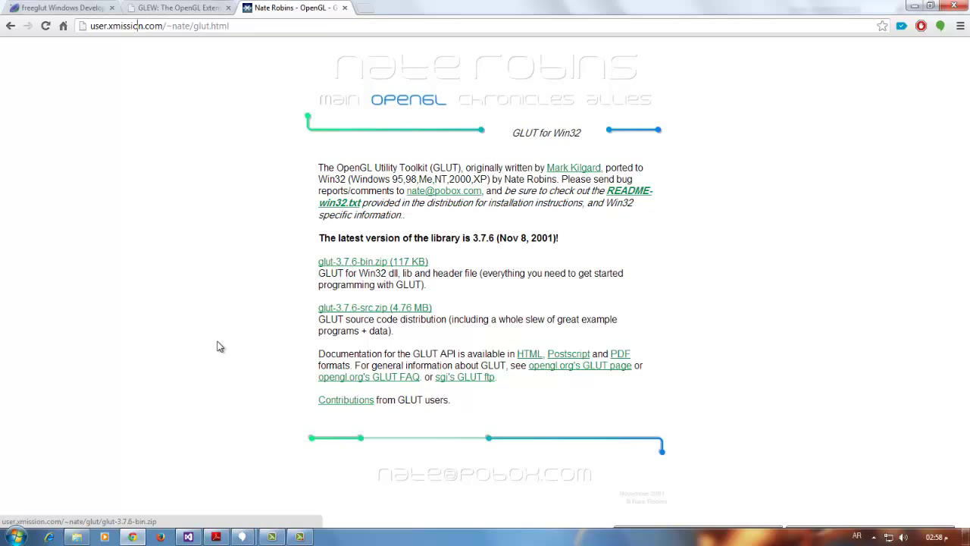
# Switch to Windows Explorer and look through the glut-3.7.6-bin folder in OPENGL Training\Resources, returning to Resources
pyautogui.click(77, 537)
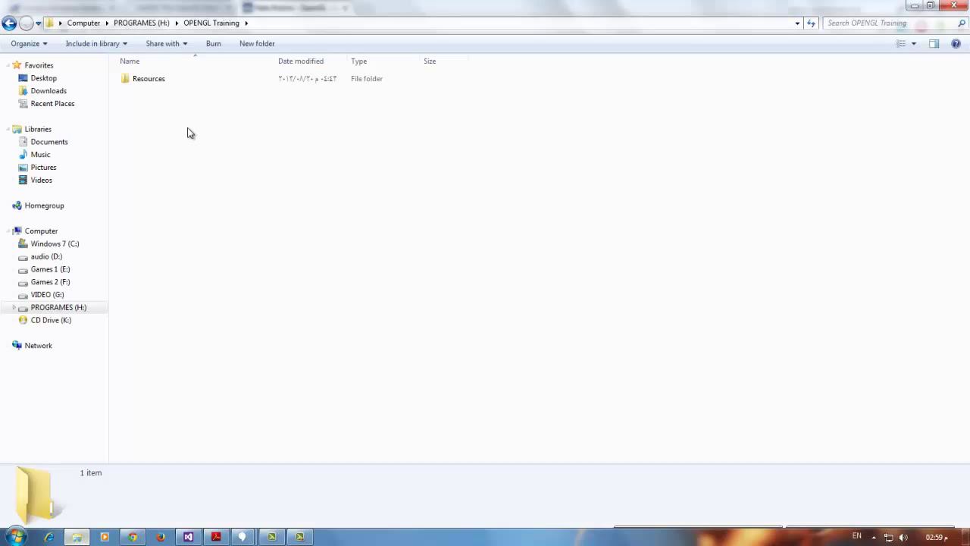
pyautogui.doubleClick(194, 83)
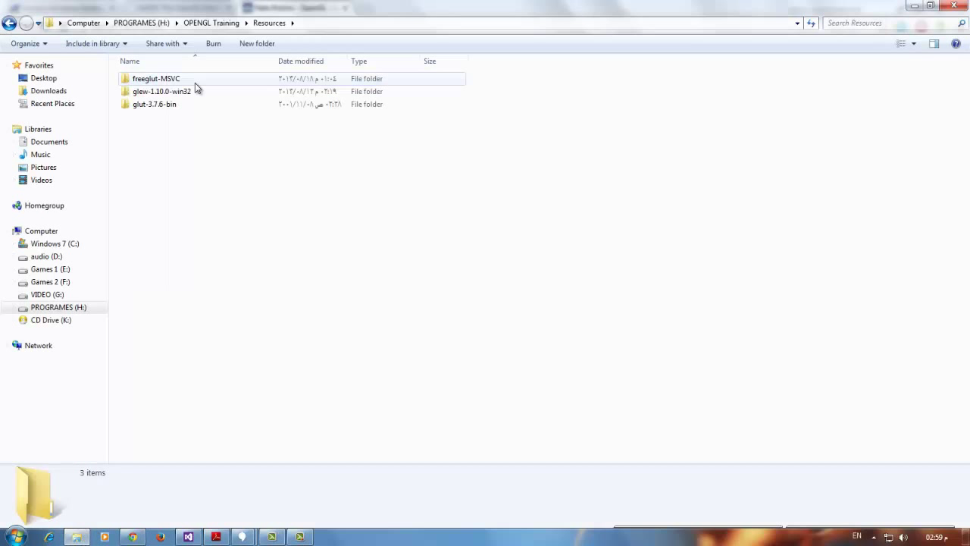
pyautogui.click(225, 25)
pyautogui.doubleClick(236, 82)
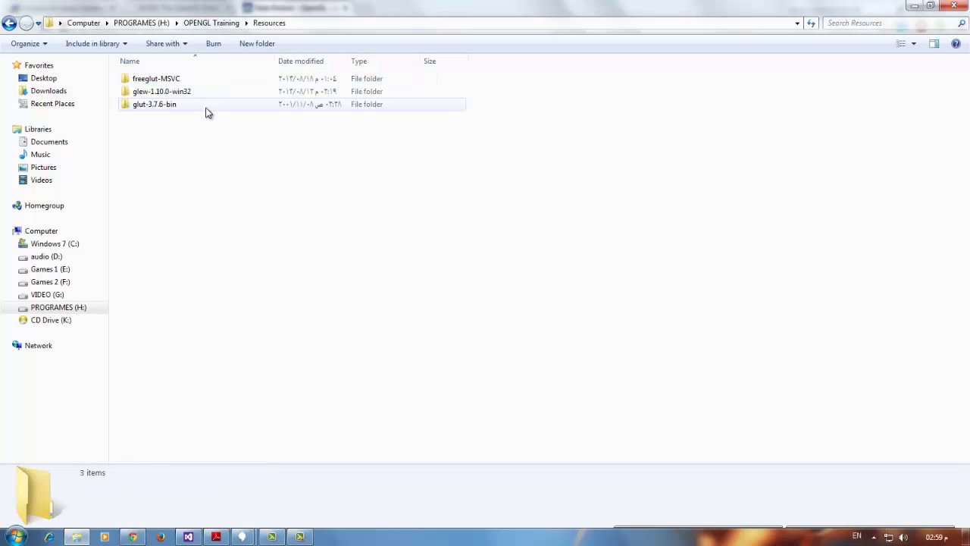
pyautogui.doubleClick(166, 106)
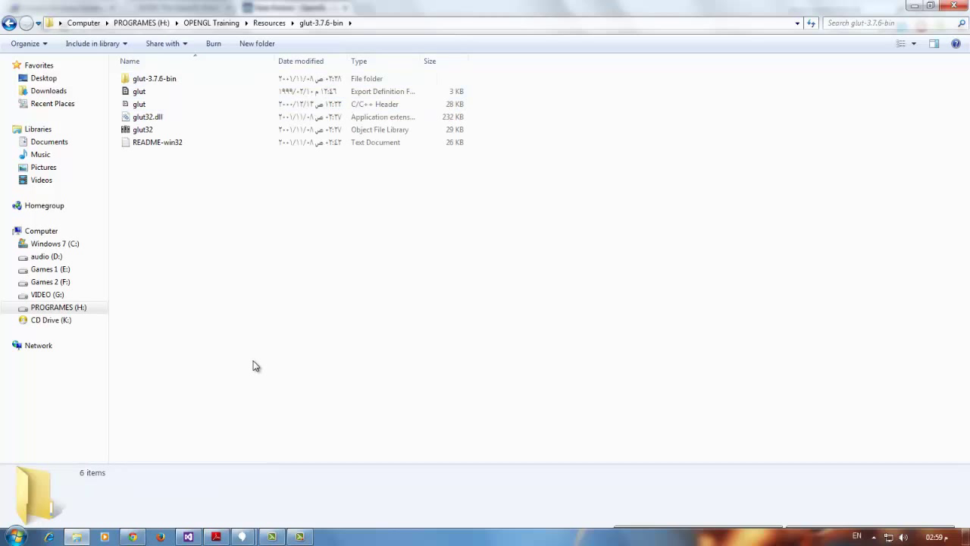
pyautogui.click(267, 24)
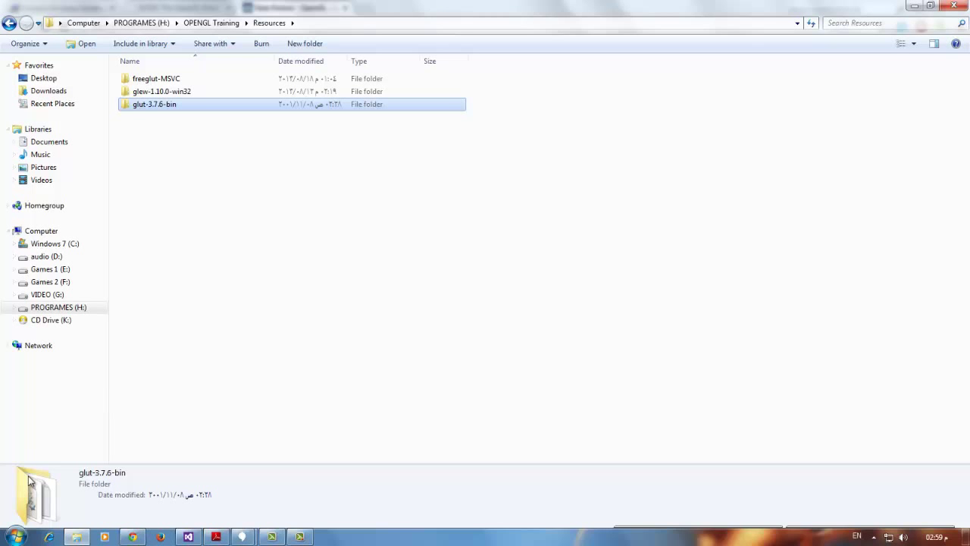
# Open the Windows 7 (C:) drive in a second Explorer window
pyautogui.click(9, 534)
pyautogui.click(188, 384)
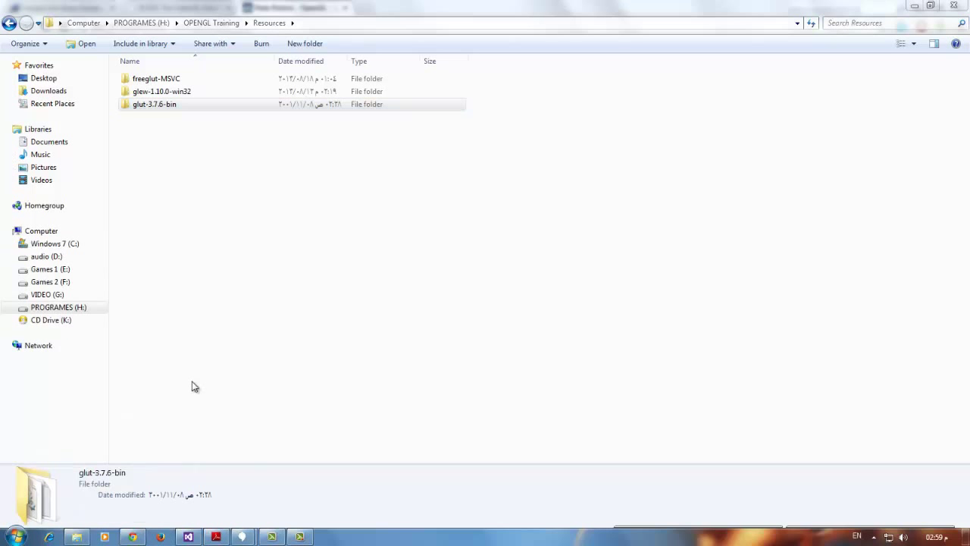
pyautogui.doubleClick(238, 106)
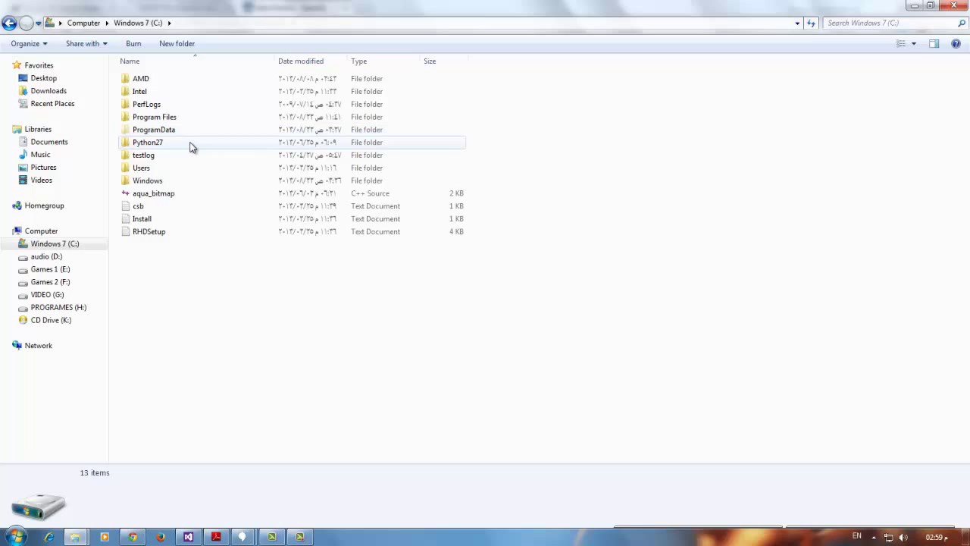
pyautogui.doubleClick(169, 181)
pyautogui.scroll(-8, 161, 184)
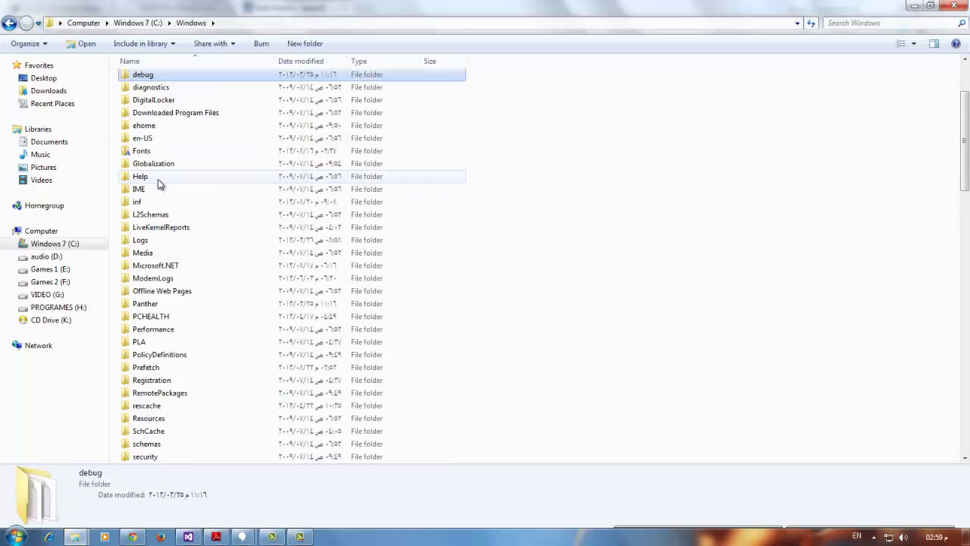
pyautogui.scroll(6, 160, 182)
pyautogui.click(138, 23)
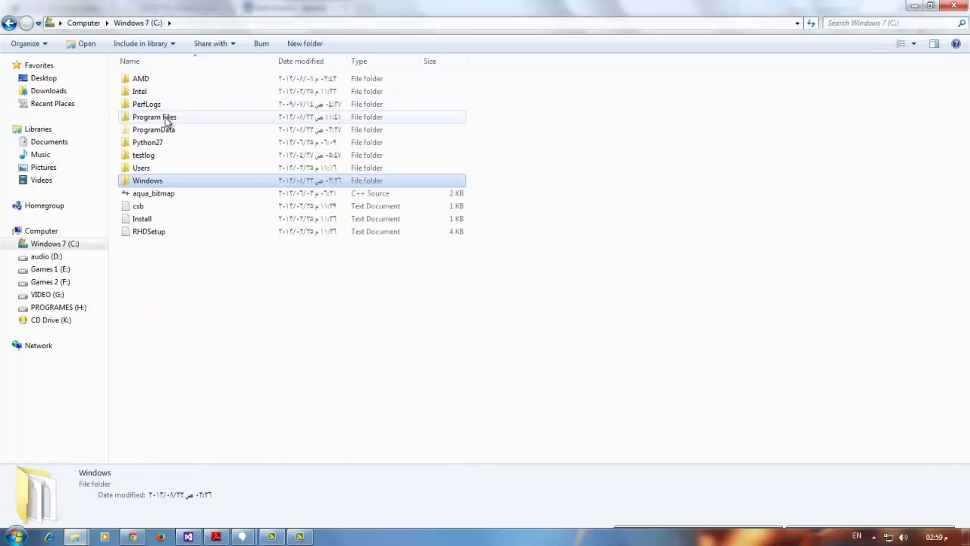
# Open the Microsoft Visual Studio 11.0 folder inside Program Files on drive C:
pyautogui.doubleClick(166, 119)
pyautogui.click(182, 181)
pyautogui.scroll(-15, 185, 177)
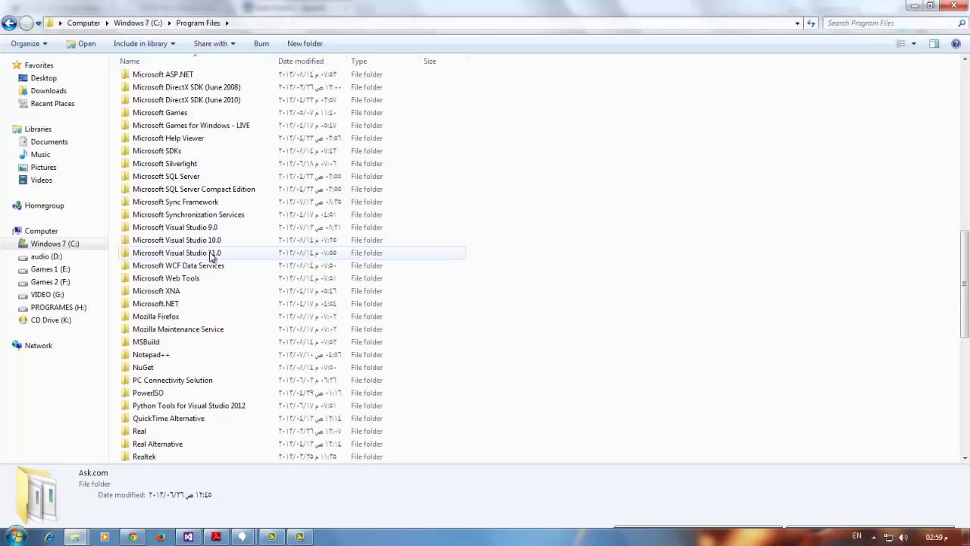
pyautogui.click(206, 242)
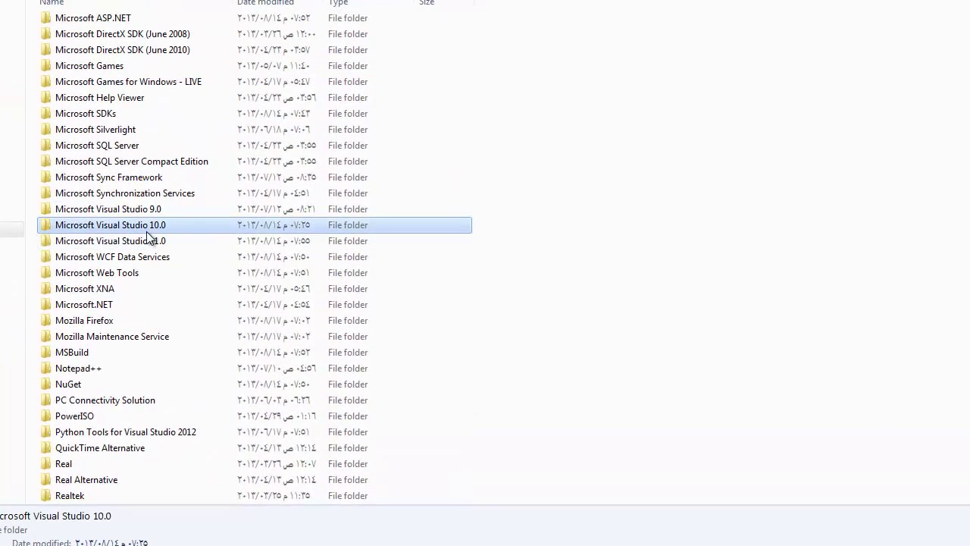
pyautogui.click(148, 240)
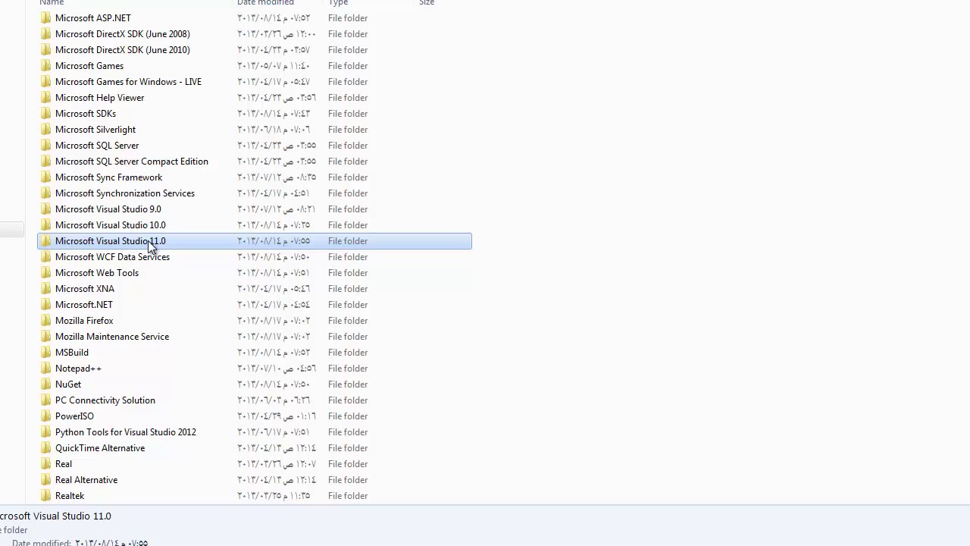
pyautogui.doubleClick(148, 240)
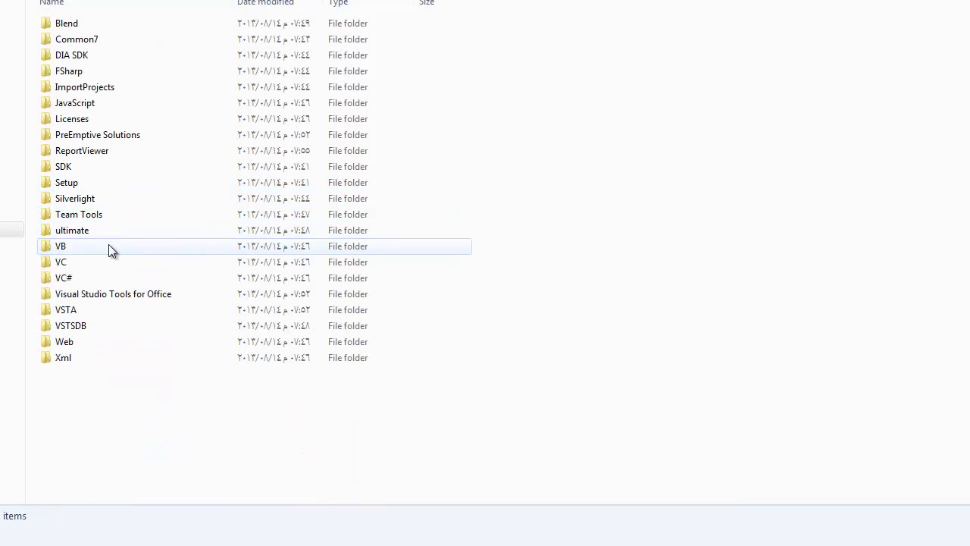
# Go into the VC\include\GL folder of Microsoft Visual Studio 11.0
pyautogui.click(101, 267)
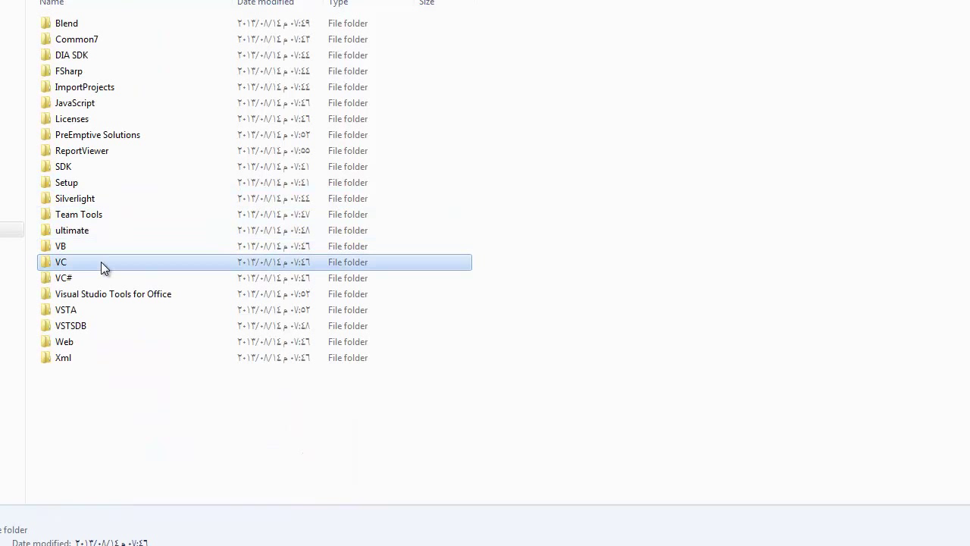
pyautogui.click(101, 262)
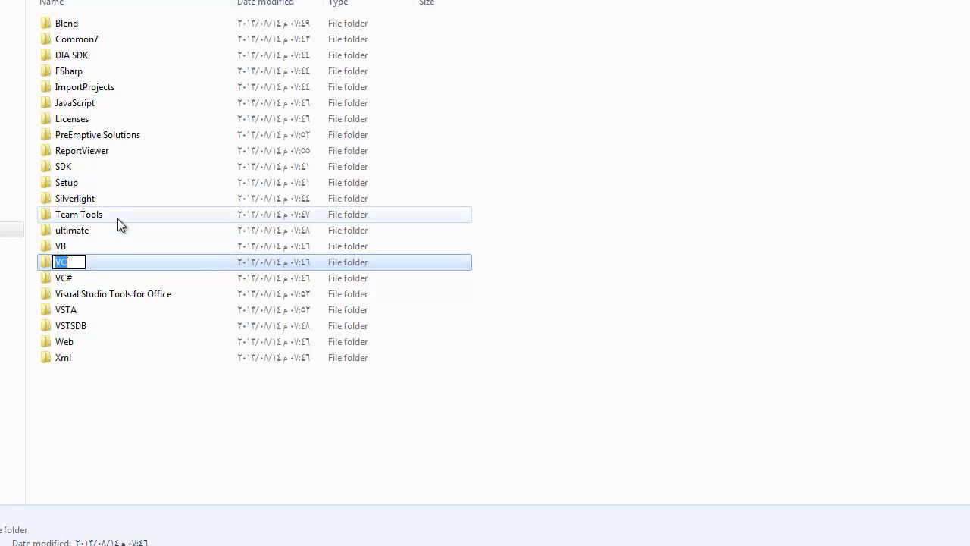
pyautogui.click(125, 265)
pyautogui.doubleClick(124, 265)
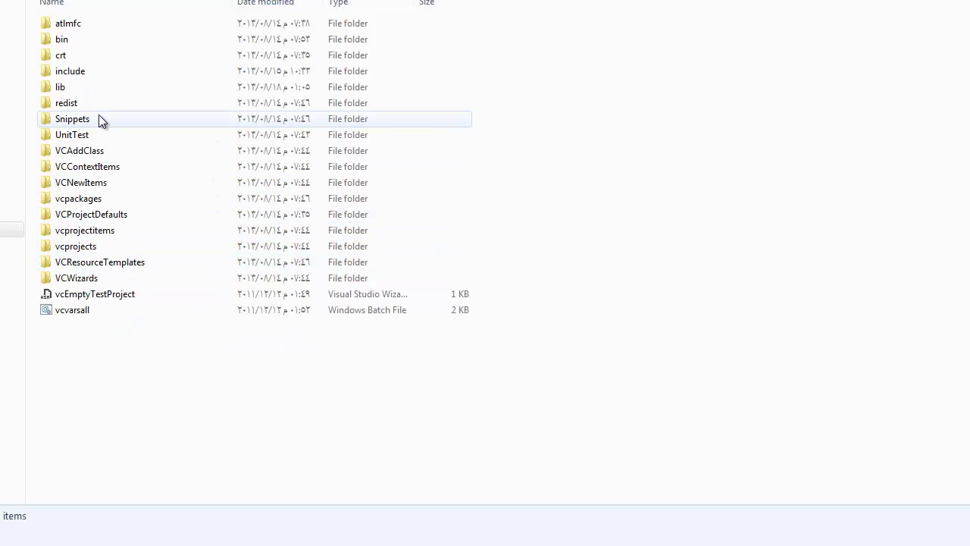
pyautogui.doubleClick(73, 74)
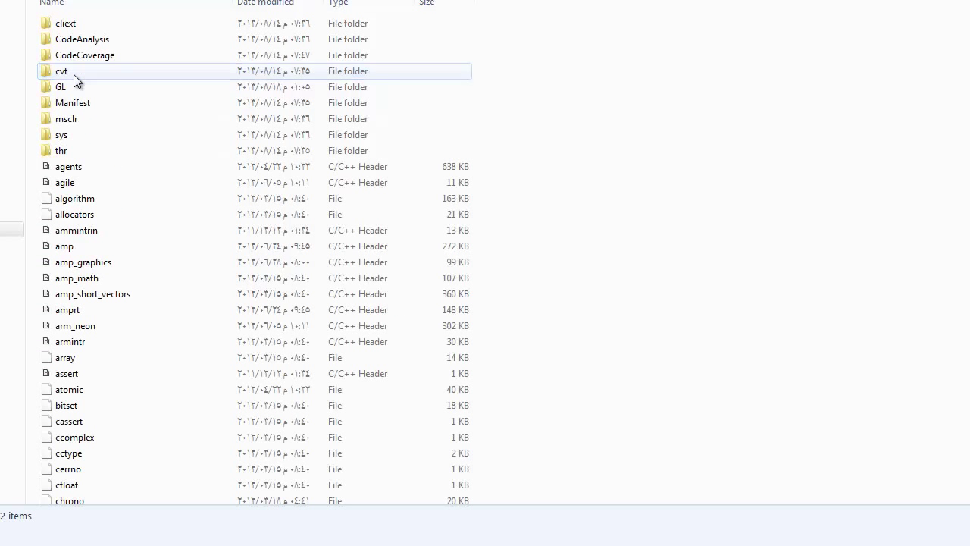
pyautogui.click(74, 93)
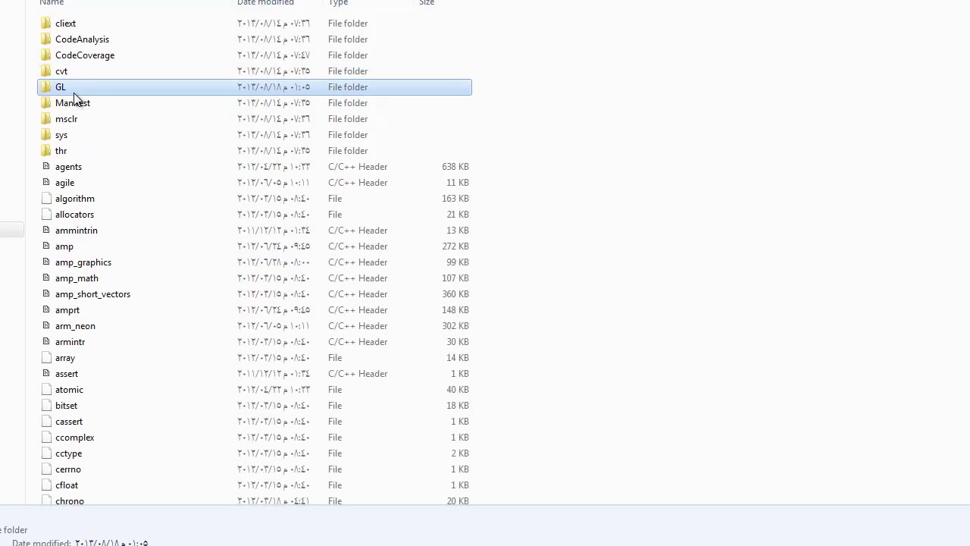
pyautogui.doubleClick(74, 93)
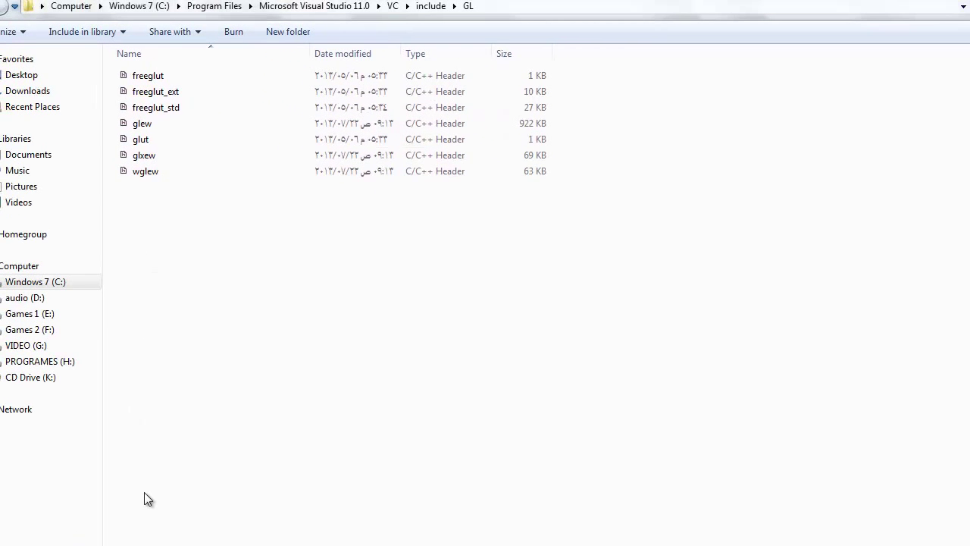
# Place the GL folder window beside the Resources window and compare it with the headers in freeglut-MSVC\freeglut\include\GL, returning to Resources
pyautogui.moveTo(354, 5); pyautogui.dragTo(968, 7)
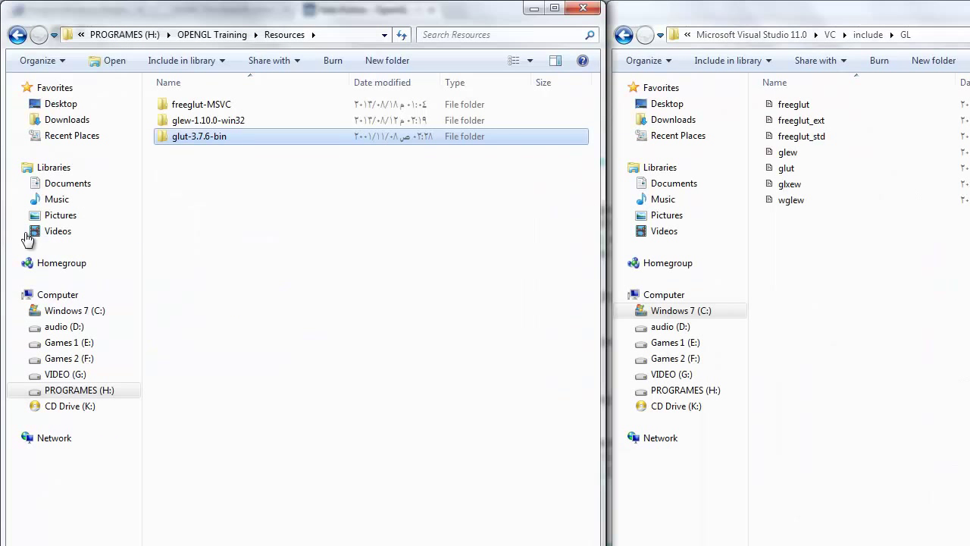
pyautogui.doubleClick(180, 110)
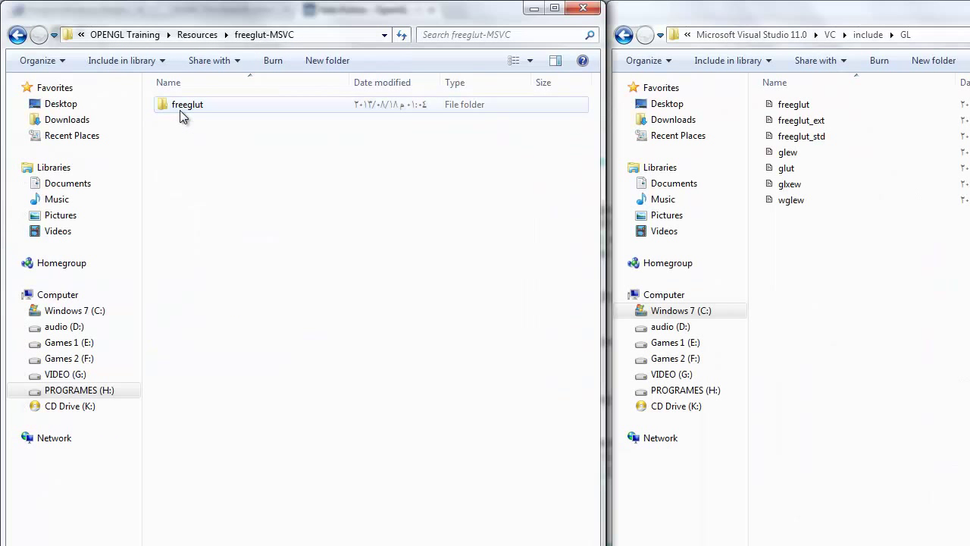
pyautogui.doubleClick(180, 110)
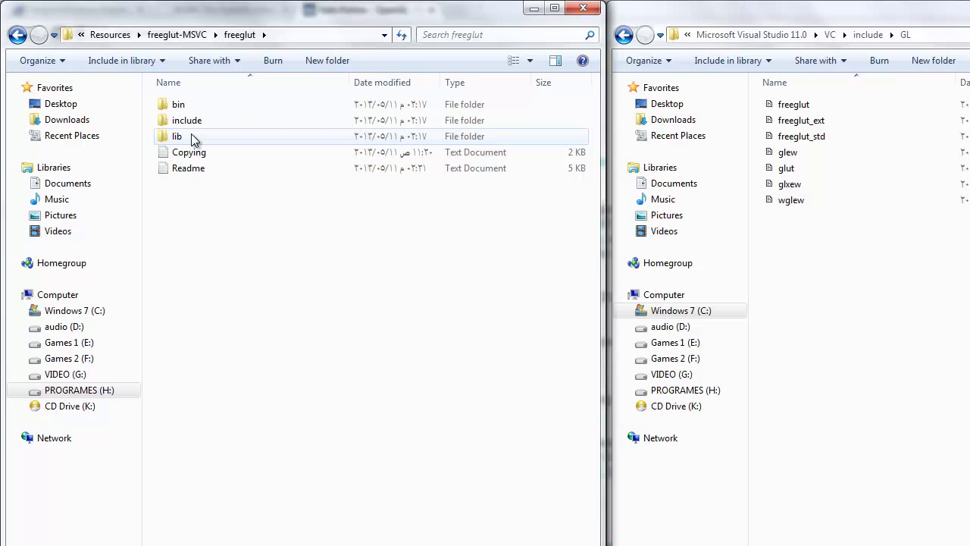
pyautogui.doubleClick(189, 121)
pyautogui.doubleClick(187, 109)
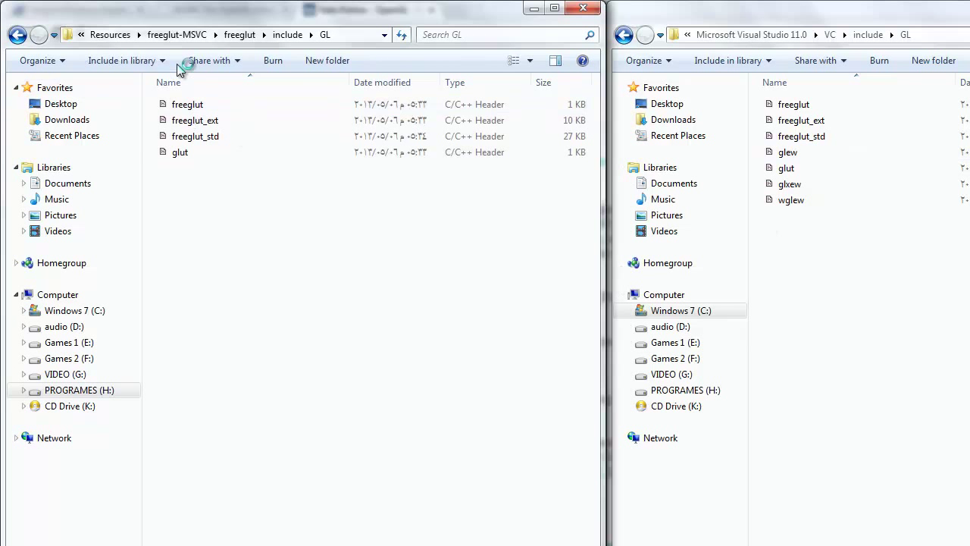
pyautogui.click(287, 35)
pyautogui.click(177, 34)
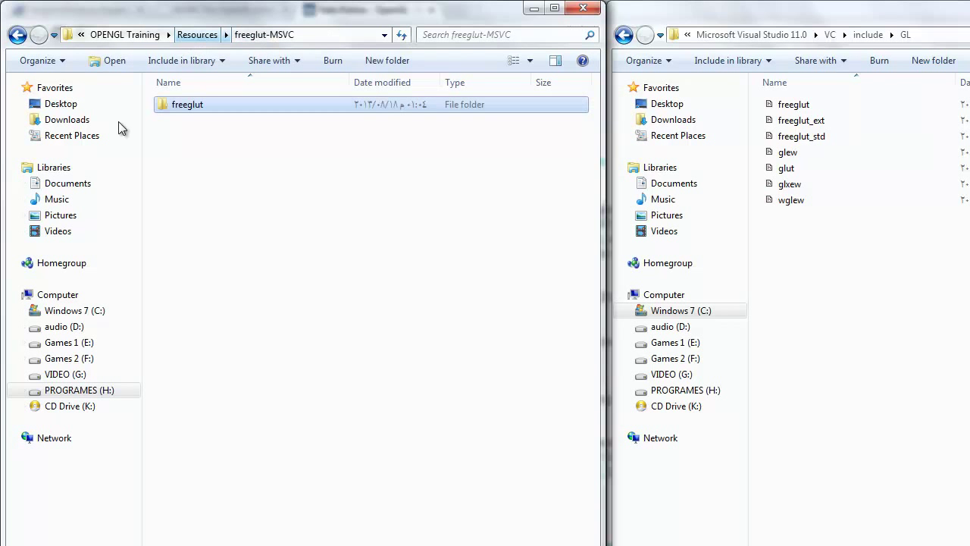
pyautogui.click(196, 34)
# Examine the header files in glew-1.10.0-win32\glew-1.10.0\include\GL and go back to the glew-1.10.0-win32 folder
pyautogui.doubleClick(209, 119)
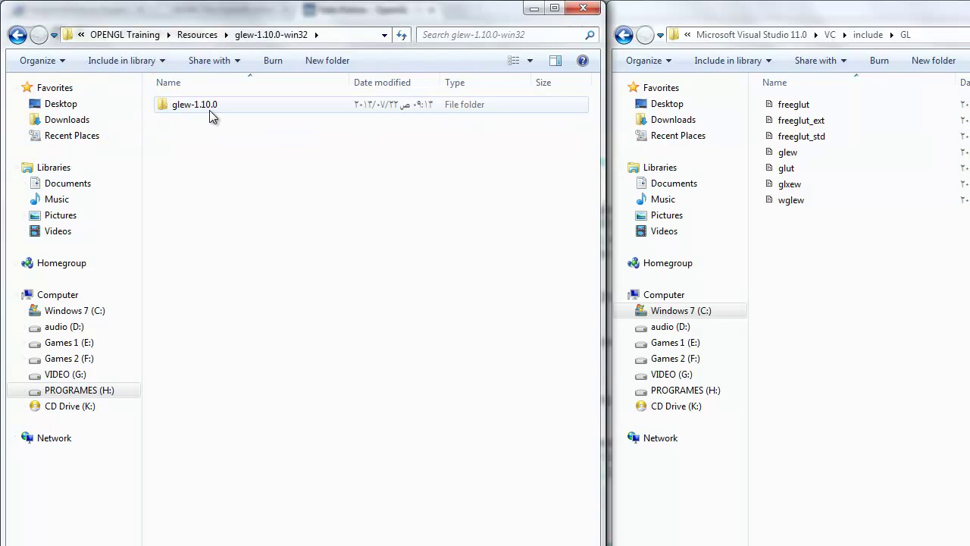
pyautogui.doubleClick(209, 110)
pyautogui.doubleClick(200, 137)
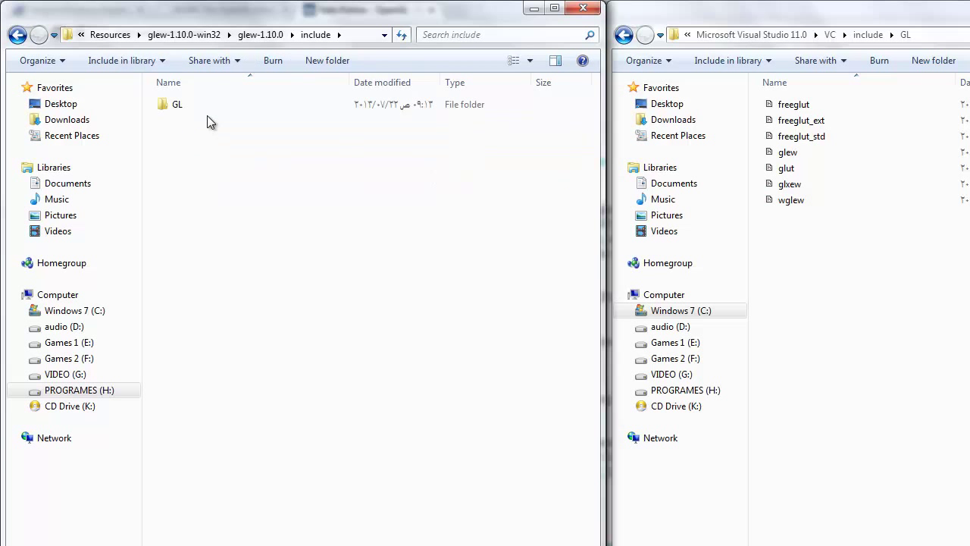
pyautogui.doubleClick(211, 106)
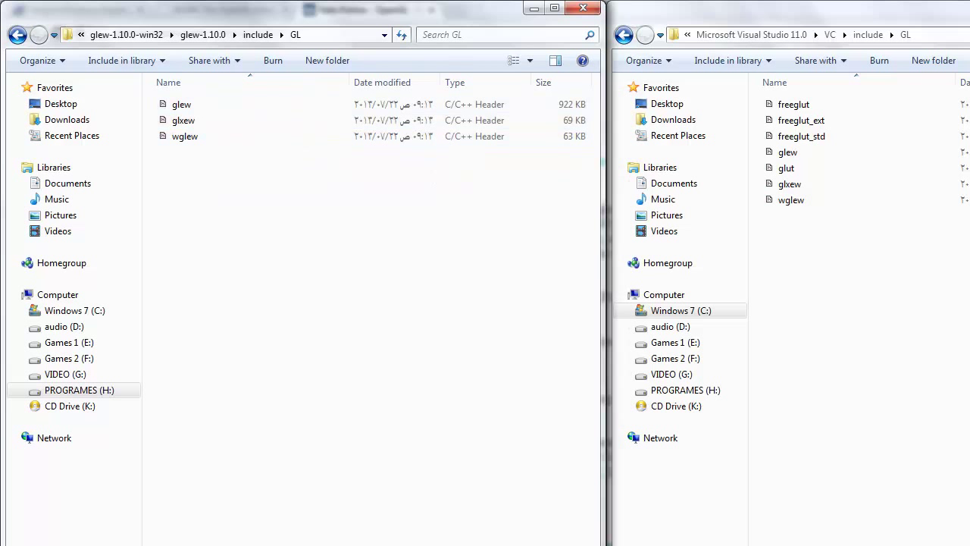
pyautogui.click(203, 37)
pyautogui.click(195, 36)
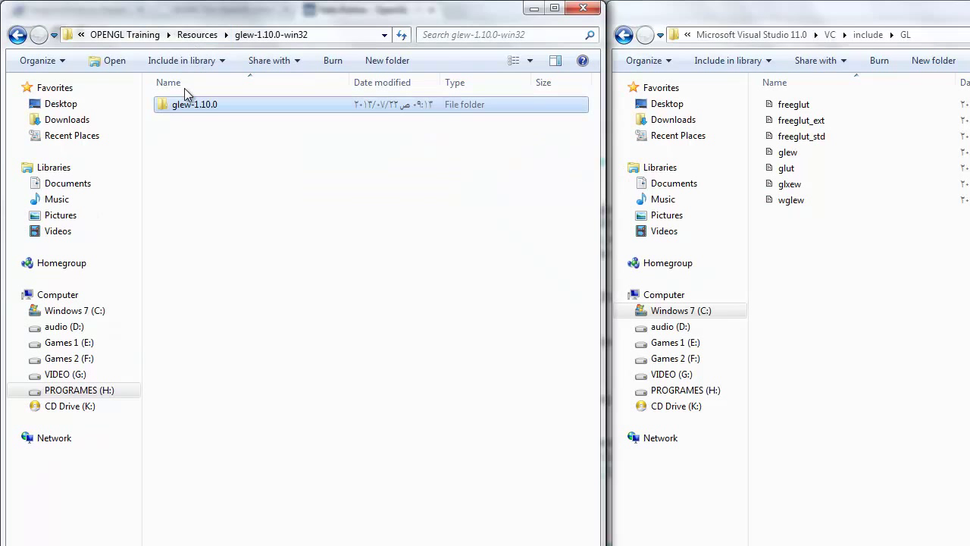
# Examine the glut C/C++ header in the glut-3.7.6-bin folder and return to the Resources folder
pyautogui.click(199, 34)
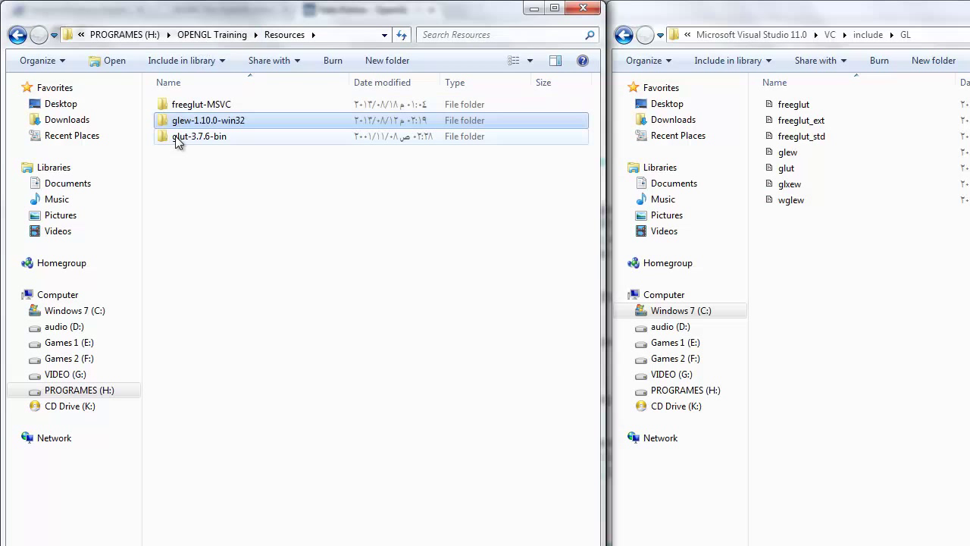
pyautogui.doubleClick(177, 138)
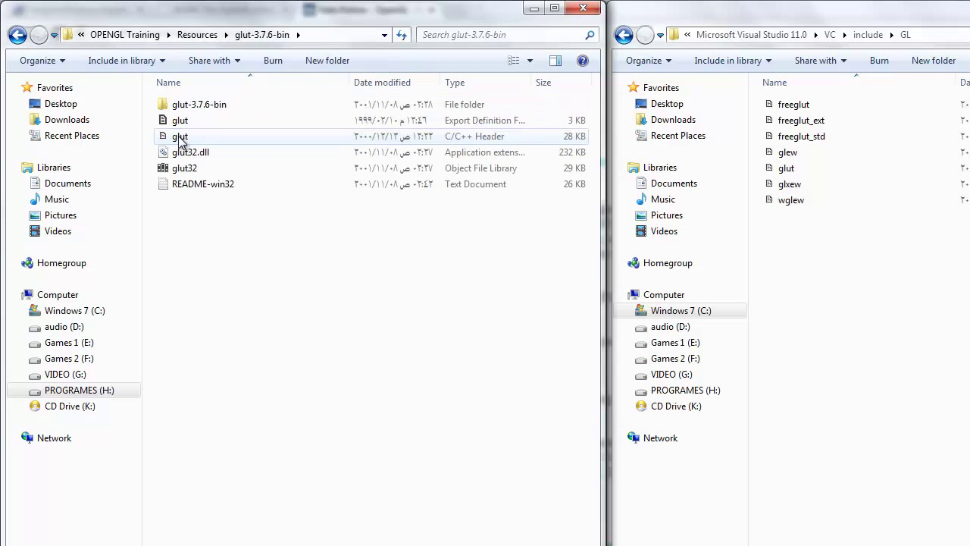
pyautogui.click(181, 137)
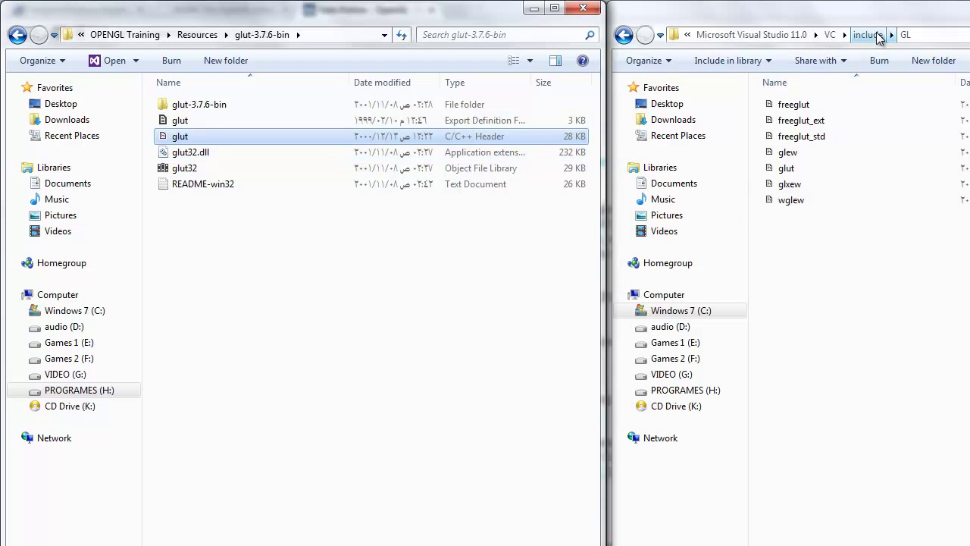
pyautogui.click(198, 35)
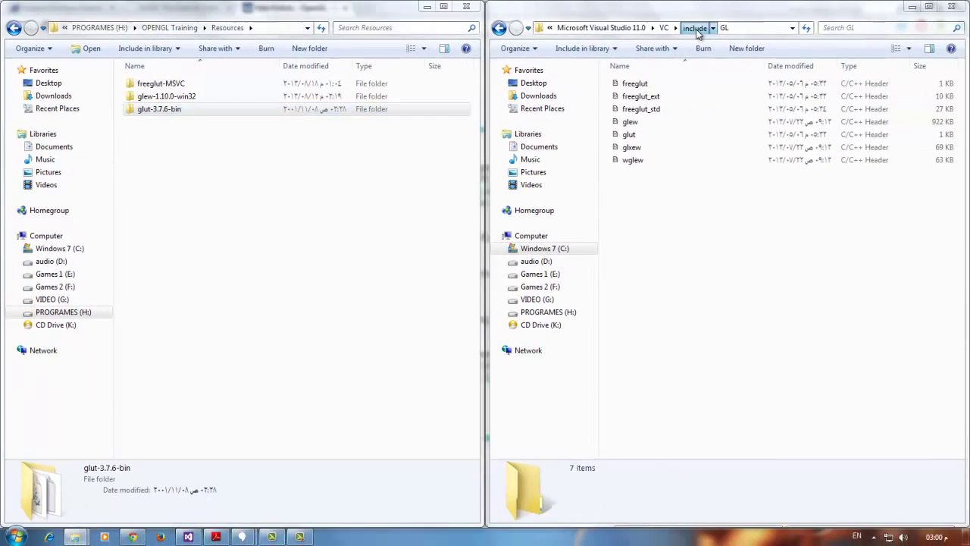
# Move the Visual Studio 11.0 window from the GL folder to the VC\lib folder
pyautogui.click(868, 35)
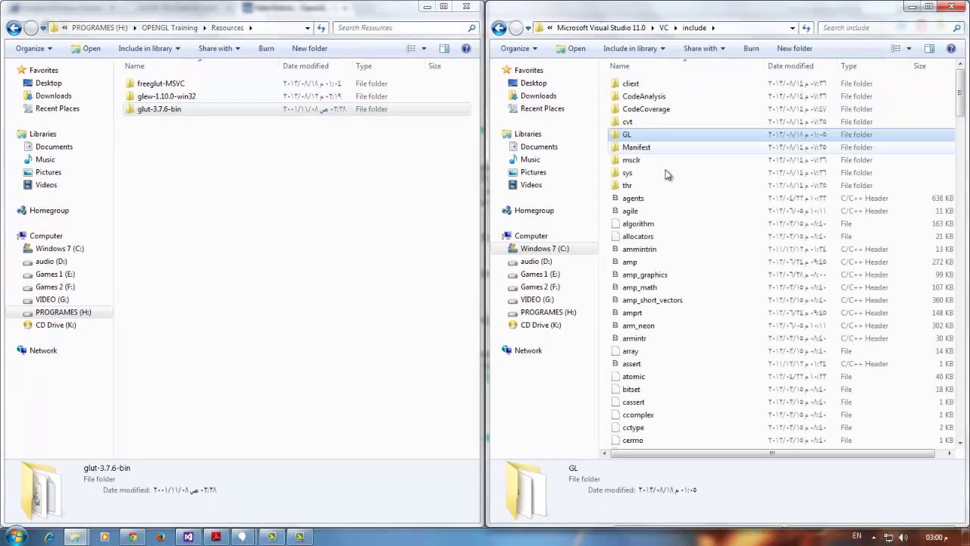
pyautogui.click(664, 28)
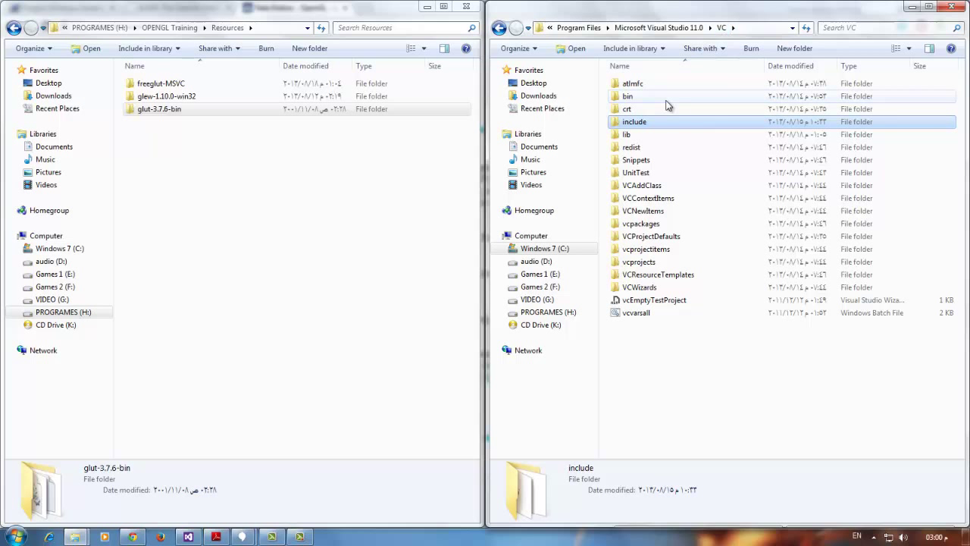
pyautogui.click(635, 98)
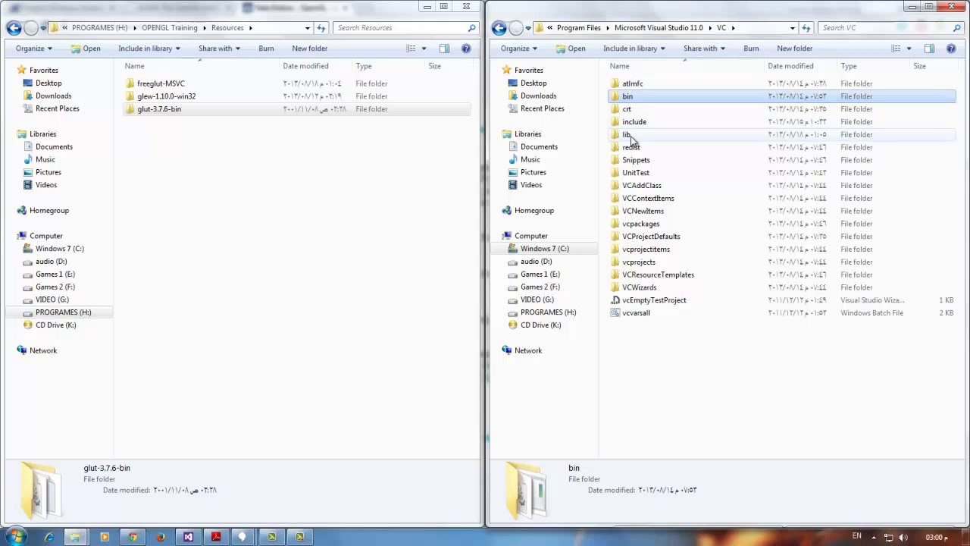
pyautogui.doubleClick(629, 135)
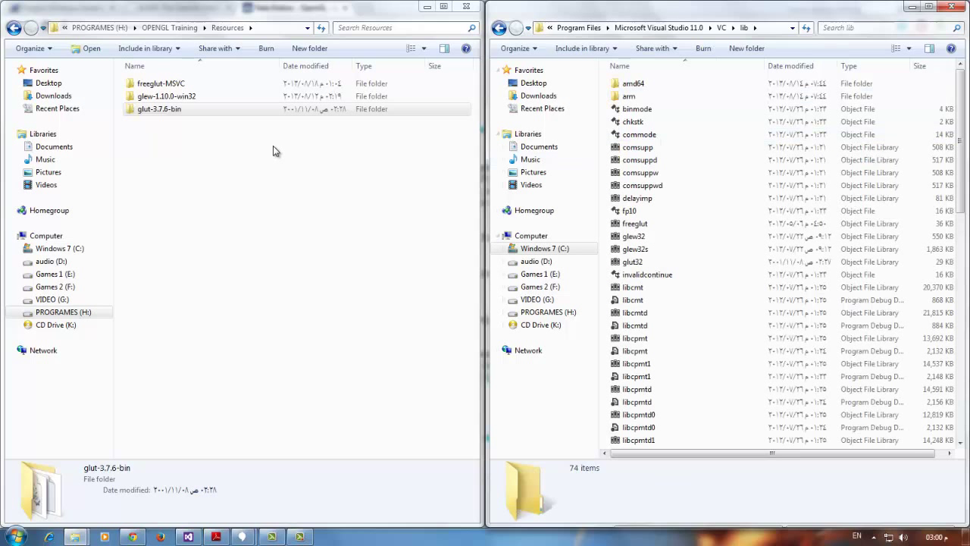
# Examine the freeglut object file library in freeglut-MSVC\freeglut\lib and go back to the Resources folder
pyautogui.doubleClick(167, 84)
pyautogui.doubleClick(205, 86)
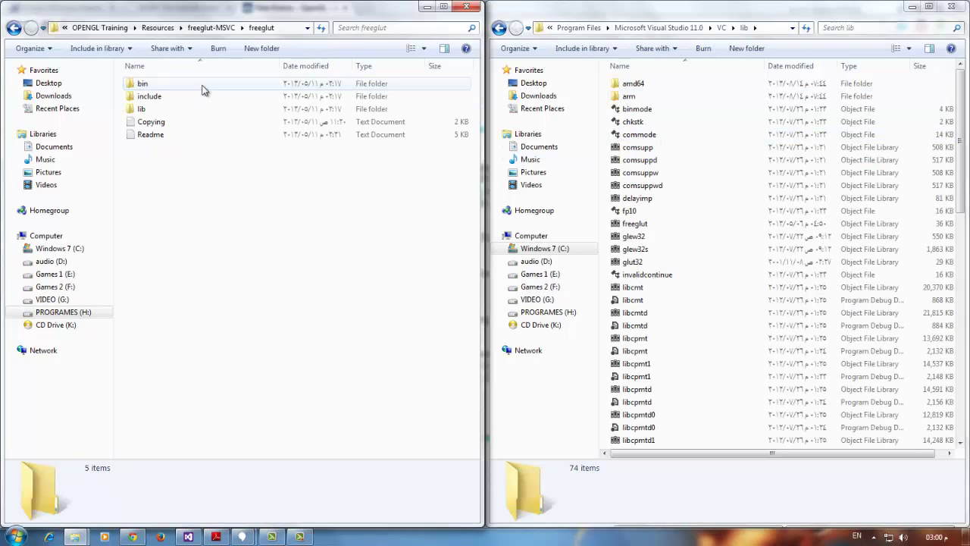
pyautogui.doubleClick(179, 108)
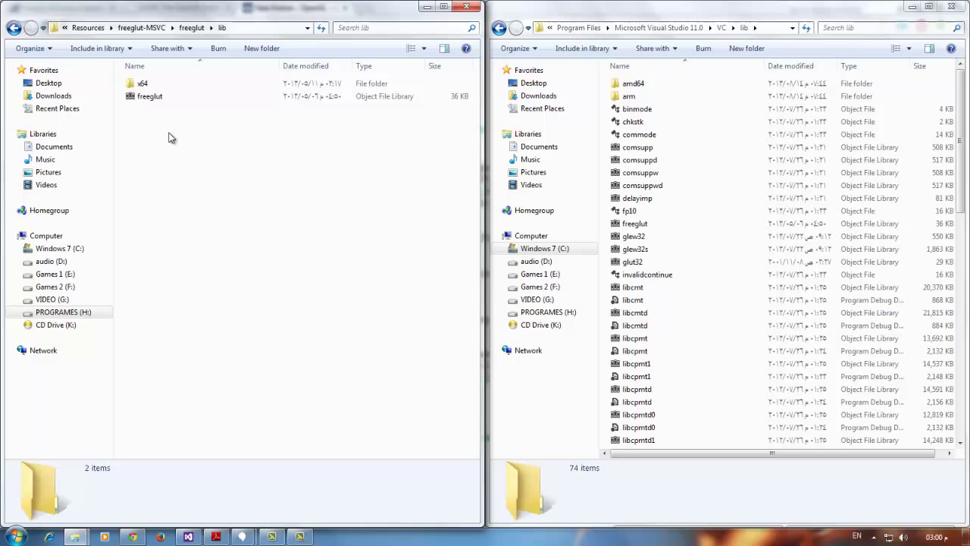
pyautogui.click(158, 96)
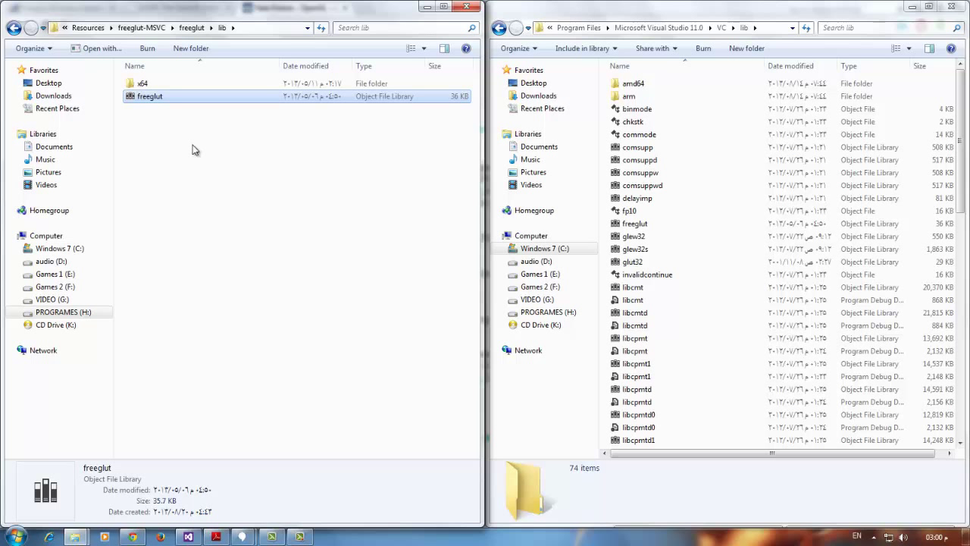
pyautogui.click(192, 28)
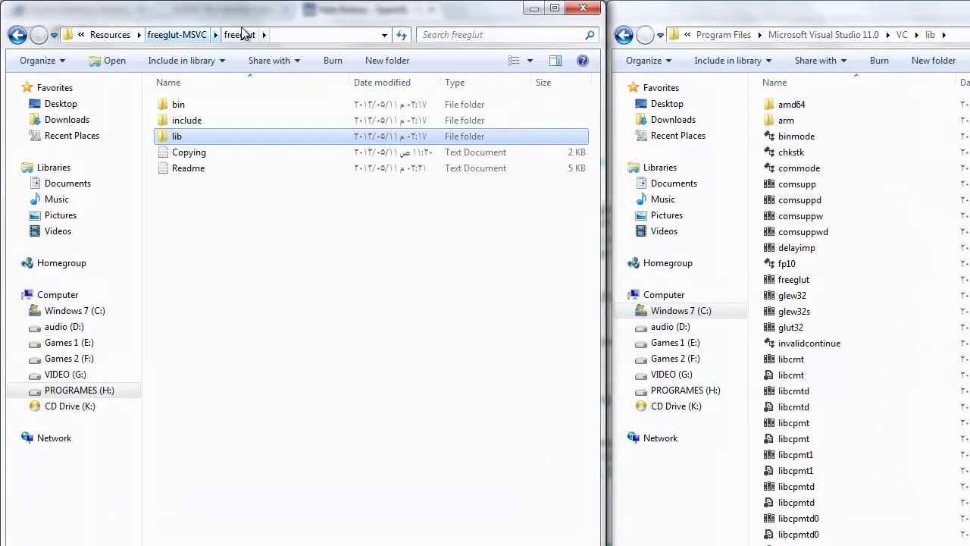
pyautogui.click(190, 36)
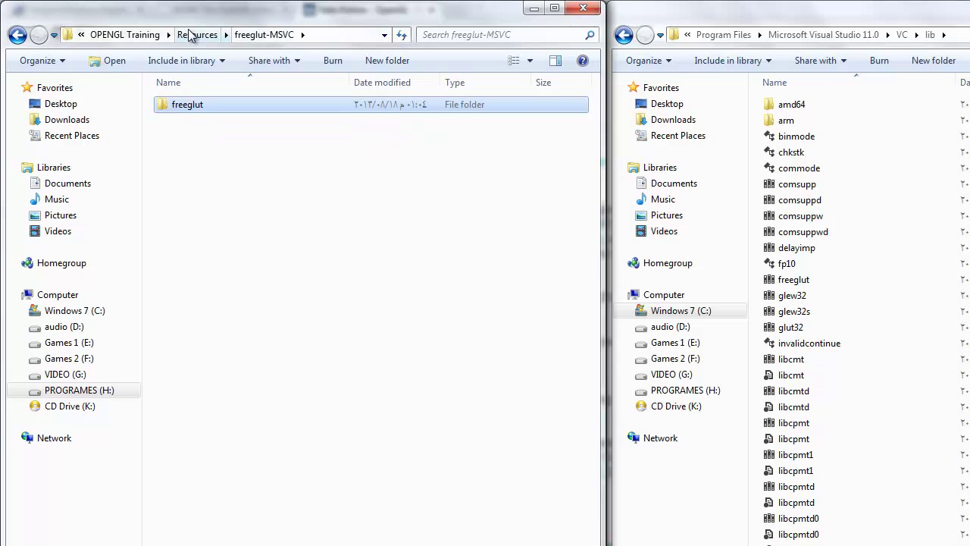
pyautogui.click(205, 35)
# Examine the glew32 and glew32s libraries in glew-1.10.0-win32\glew-1.10.0\lib\Release\Win32 and go back to the Resources folder
pyautogui.doubleClick(214, 123)
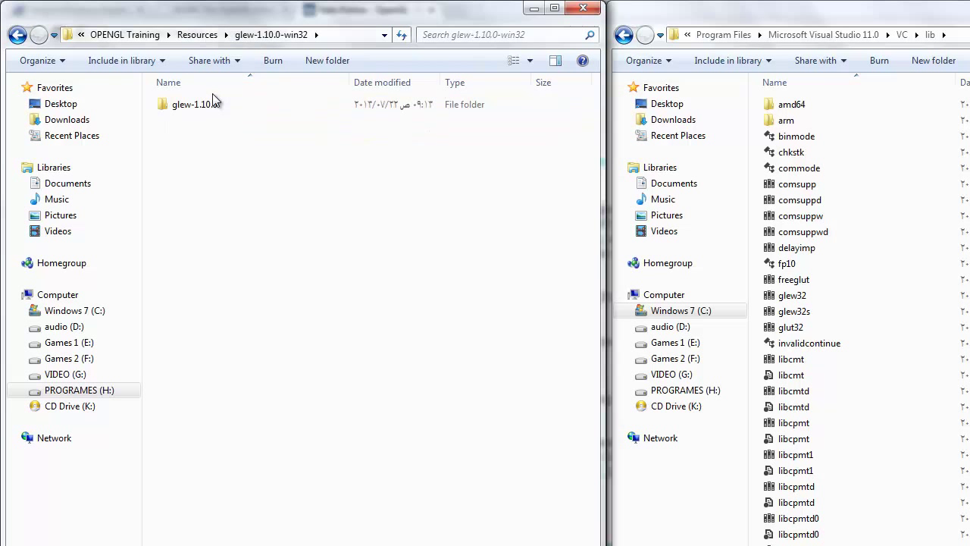
pyautogui.doubleClick(213, 104)
pyautogui.click(201, 156)
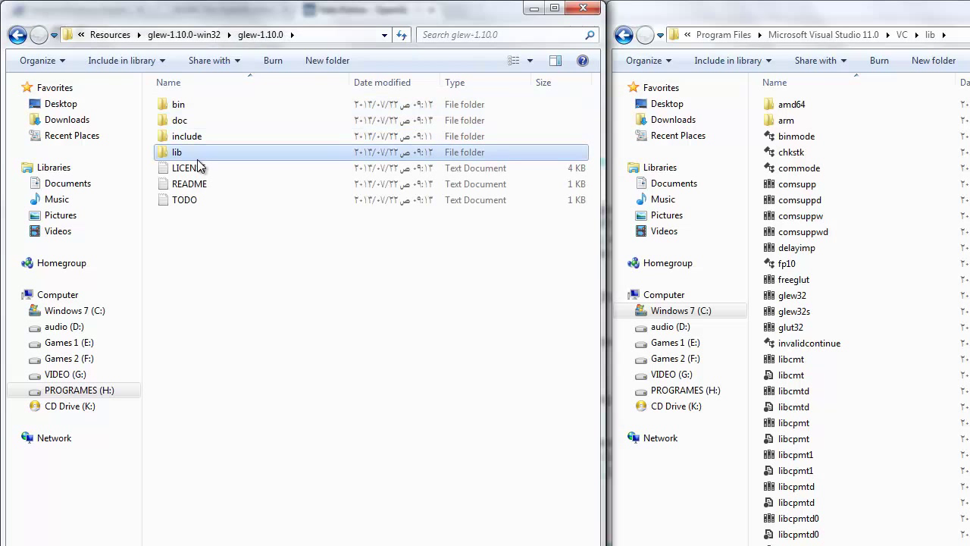
pyautogui.doubleClick(201, 152)
pyautogui.doubleClick(209, 106)
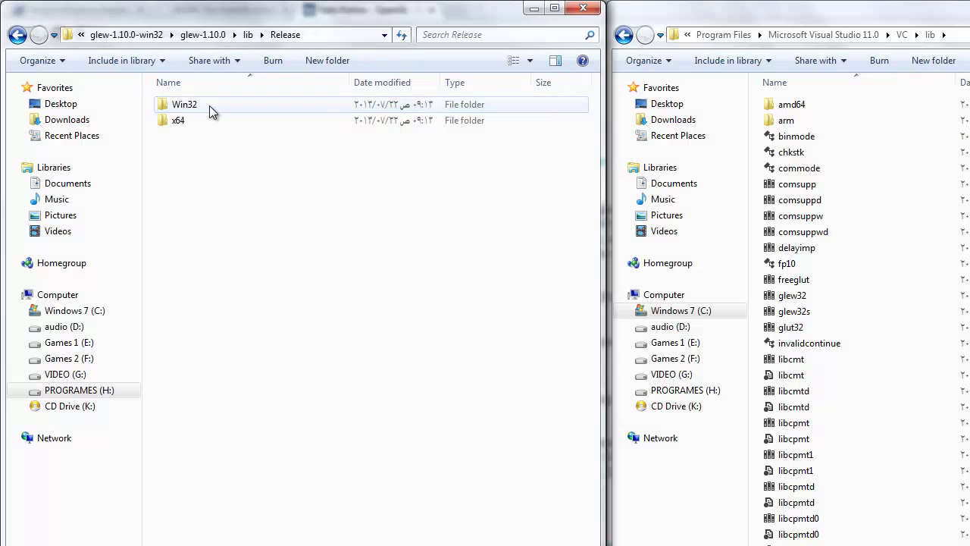
pyautogui.doubleClick(204, 106)
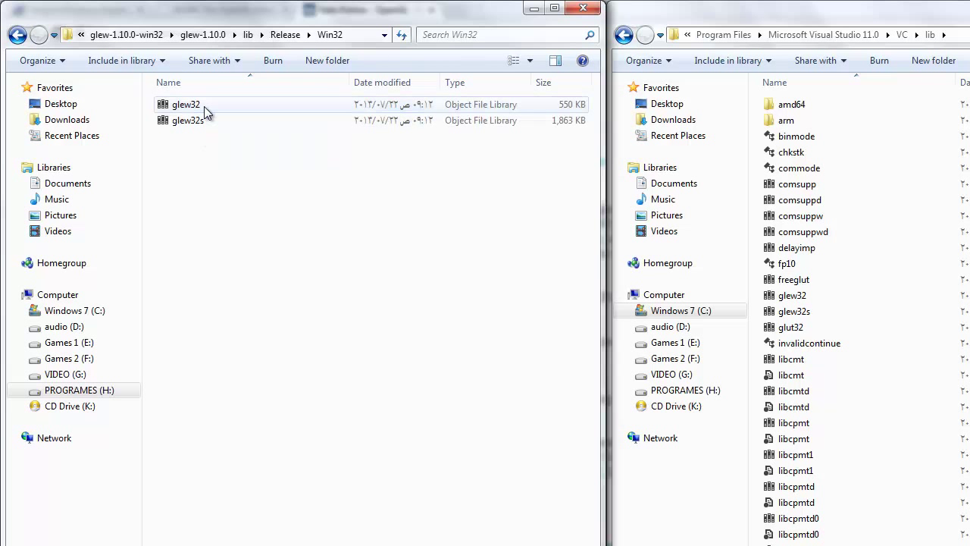
pyautogui.click(285, 35)
pyautogui.click(202, 34)
pyautogui.click(210, 35)
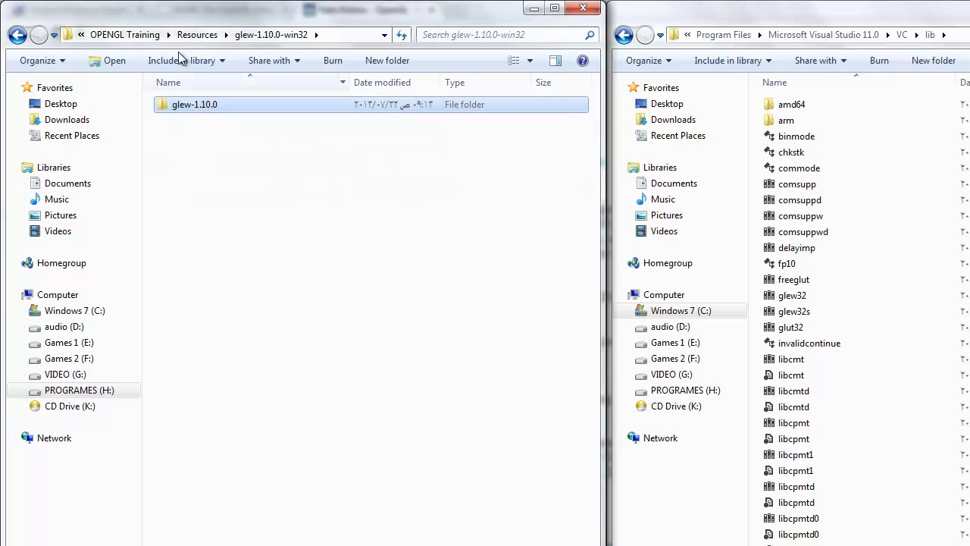
pyautogui.click(199, 34)
# Open the glut-3.7.6-bin folder to compare its glut32 library with the VC\lib folder
pyautogui.click(206, 137)
pyautogui.doubleClick(207, 138)
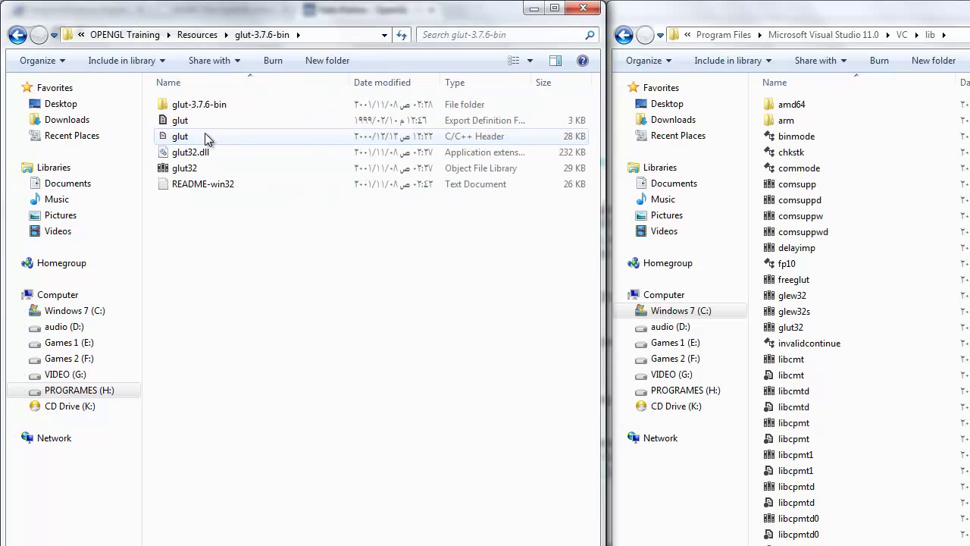
pyautogui.click(239, 252)
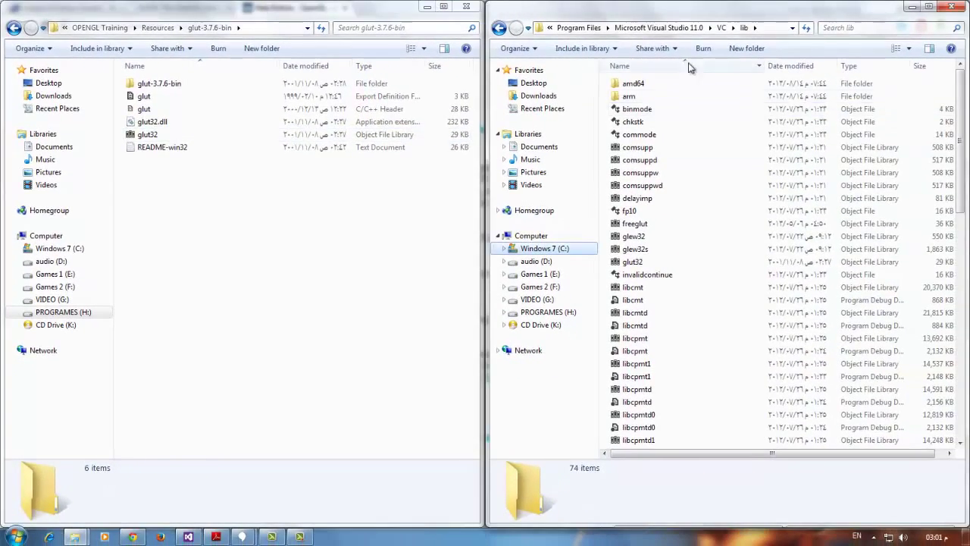
# Switch the VC\lib window to the Windows folder on drive C: and locate System32 in it
pyautogui.click(658, 28)
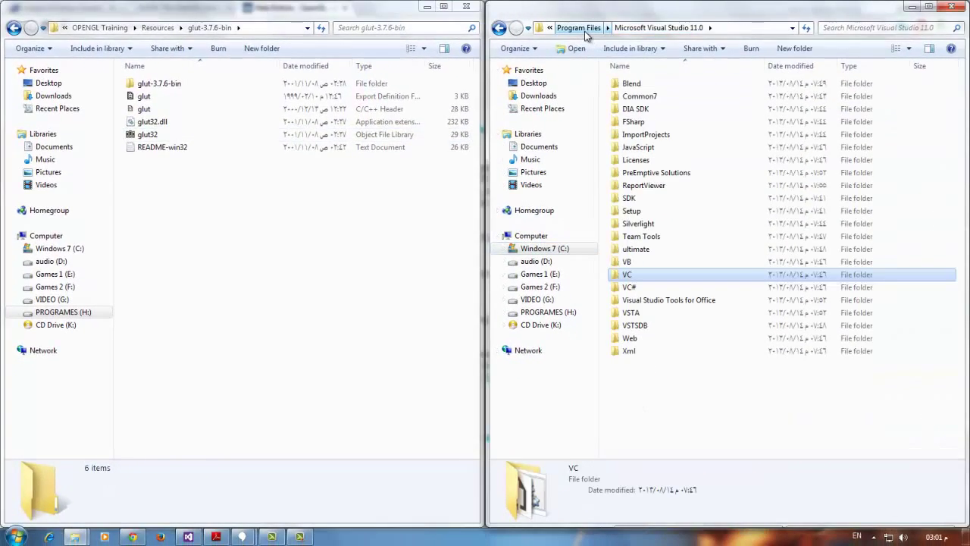
pyautogui.click(582, 28)
pyautogui.click(628, 27)
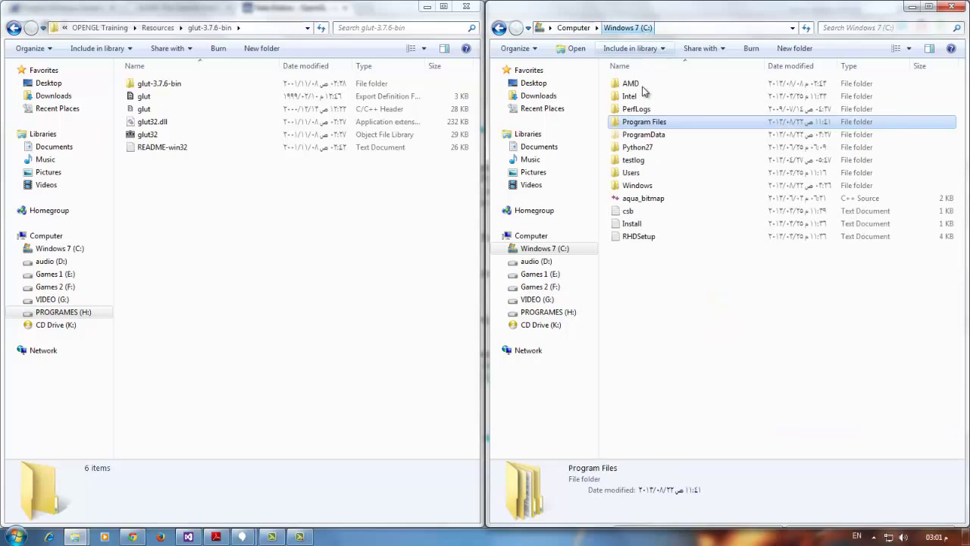
pyautogui.doubleClick(685, 186)
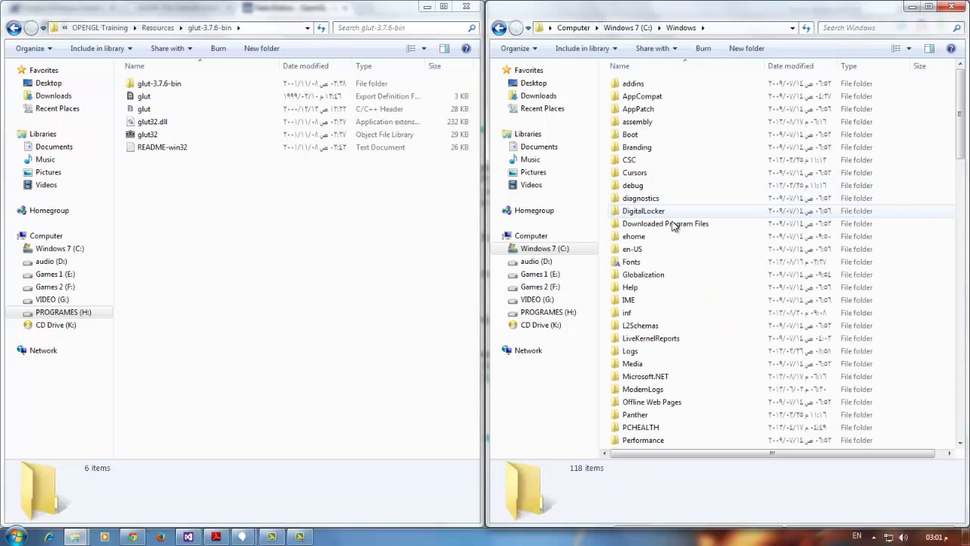
pyautogui.scroll(-7, 679, 221)
pyautogui.scroll(-1, 674, 225)
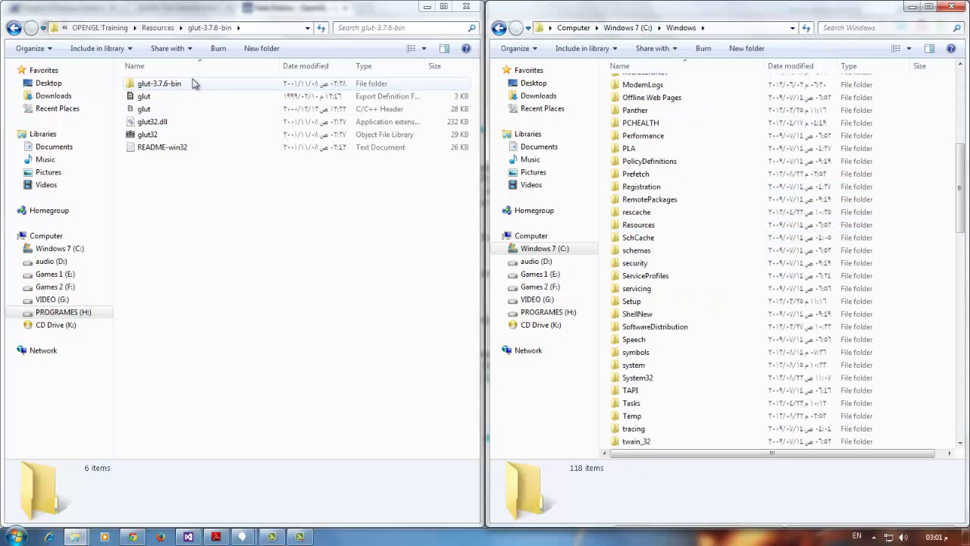
# Leave glut-3.7.6-bin, go up to drive H: and reopen the OPENGL Training\Resources folder
pyautogui.click(167, 28)
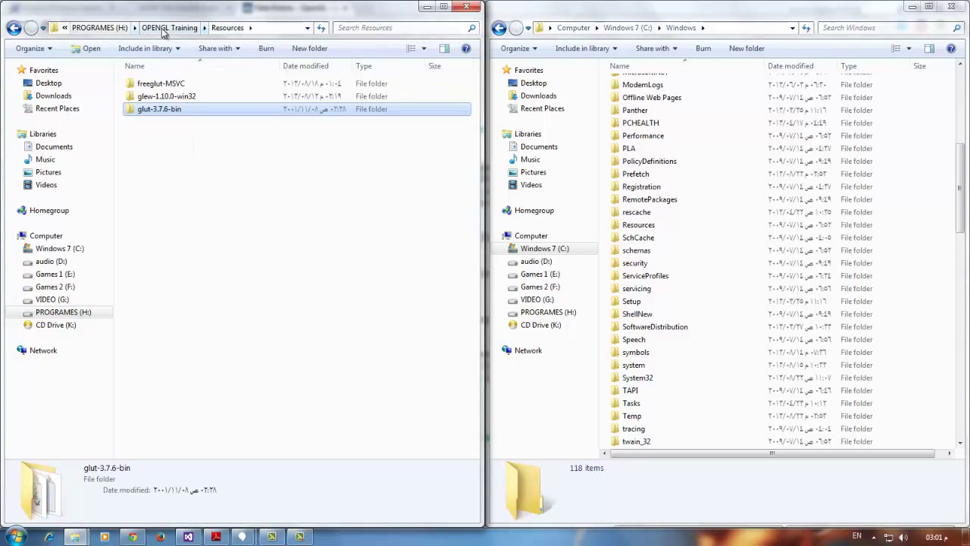
pyautogui.click(176, 28)
pyautogui.click(146, 27)
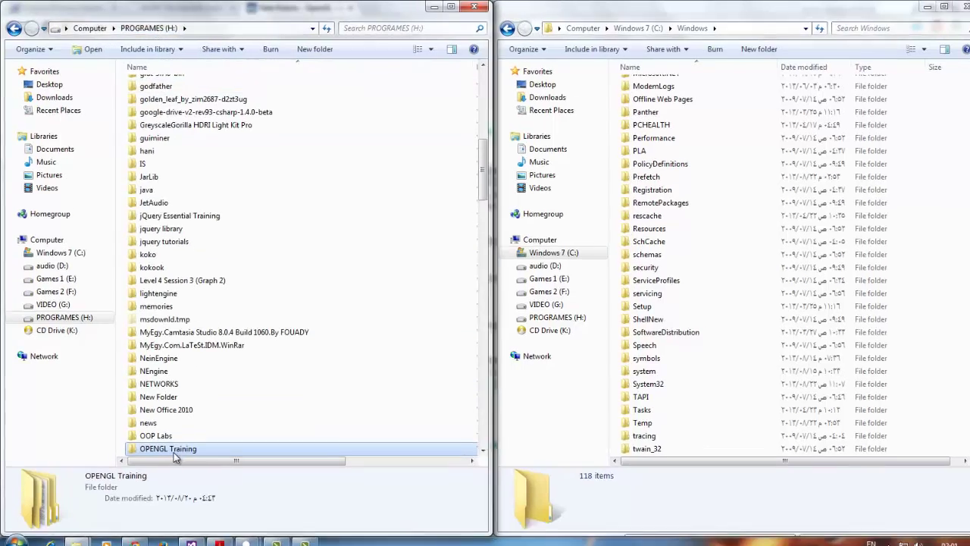
pyautogui.doubleClick(168, 449)
pyautogui.doubleClick(156, 85)
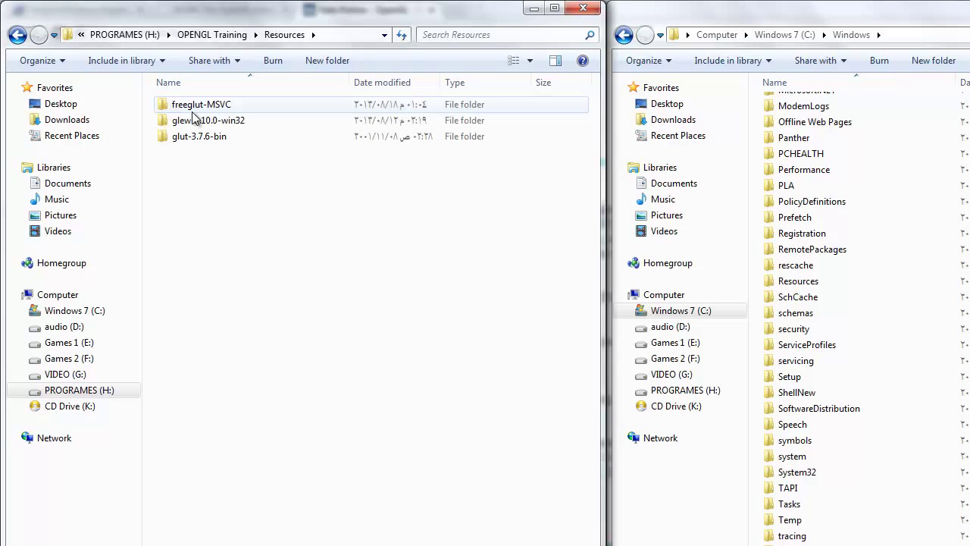
# Open freeglut-MSVC\freeglut\bin and select the freeglut.dll file
pyautogui.doubleClick(192, 112)
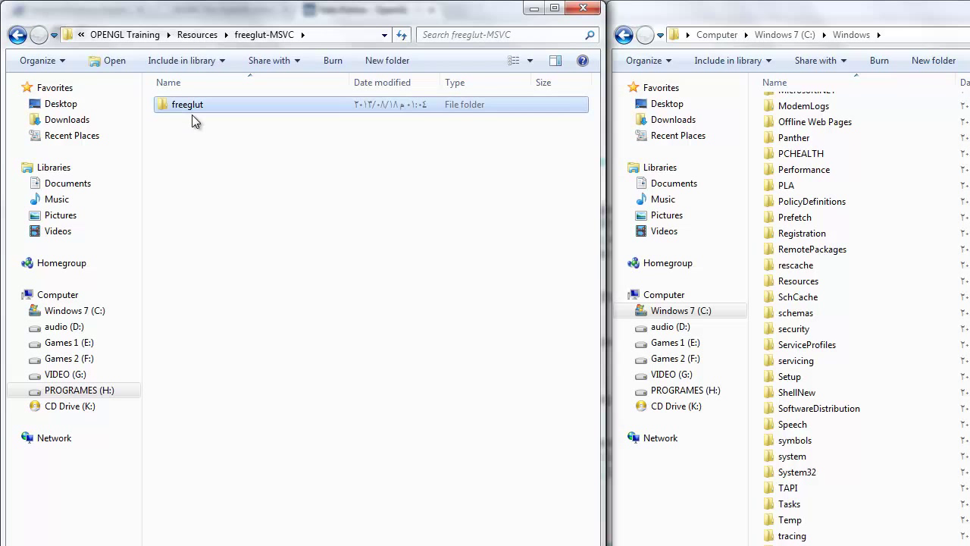
pyautogui.doubleClick(192, 113)
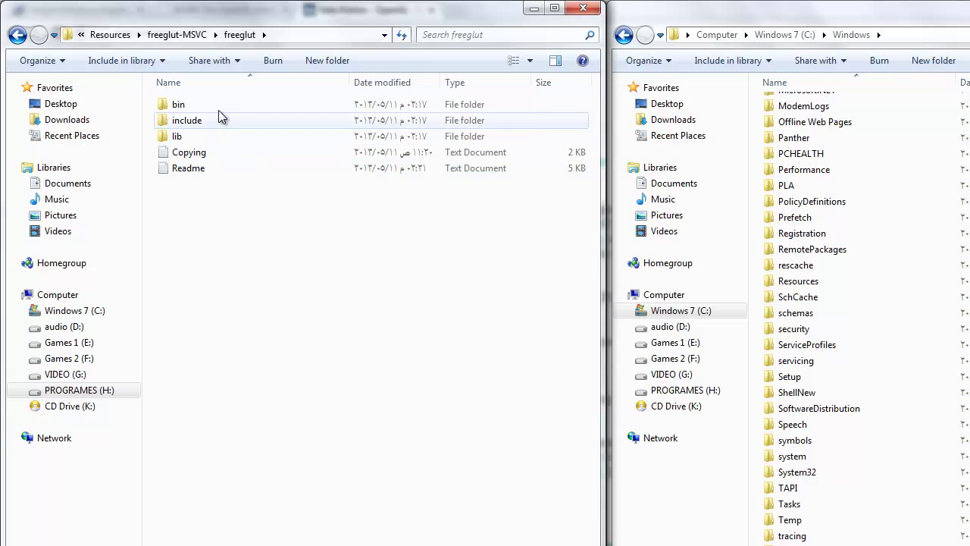
pyautogui.doubleClick(218, 106)
pyautogui.click(218, 120)
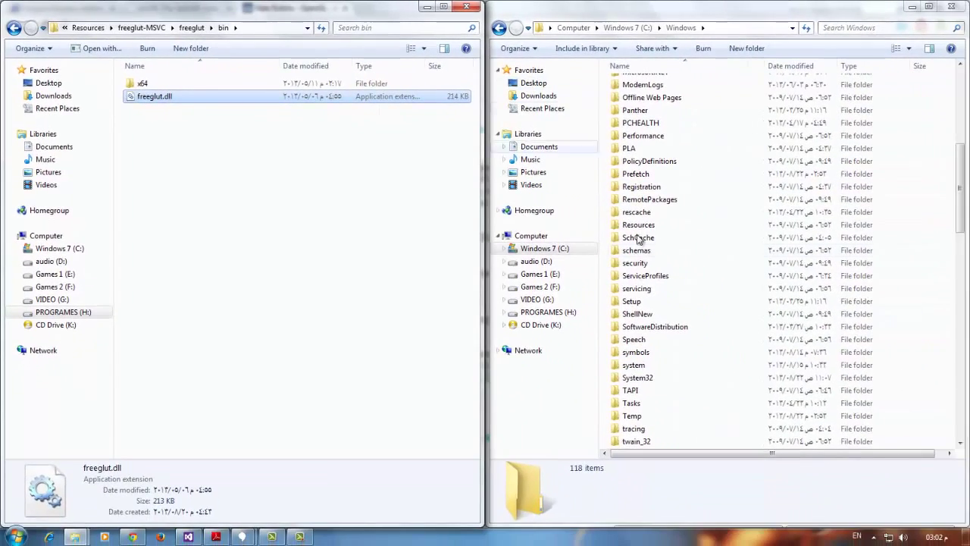
# Look through the System32 folder inside Windows and return to the Windows folder
pyautogui.click(639, 429)
pyautogui.scroll(-1, 635, 386)
pyautogui.doubleClick(632, 341)
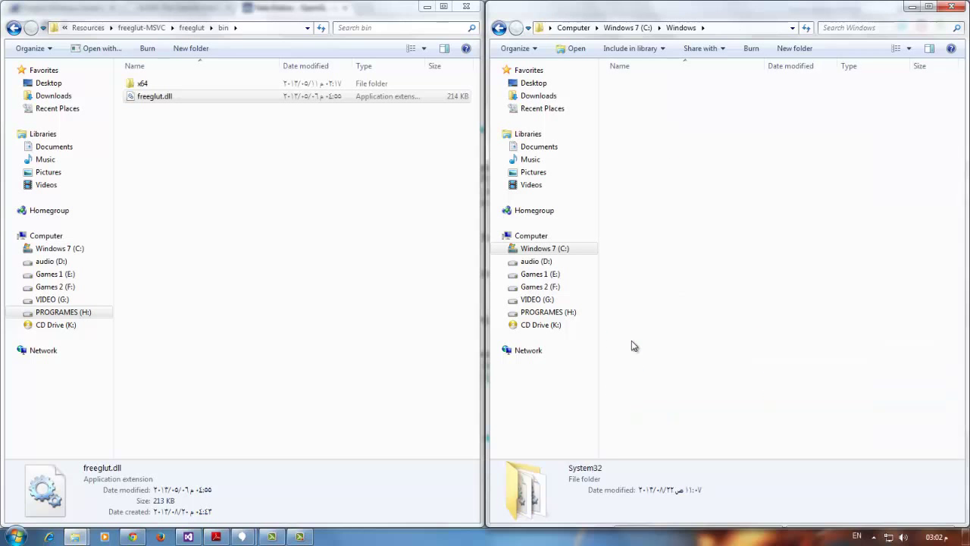
pyautogui.scroll(-8, 683, 341)
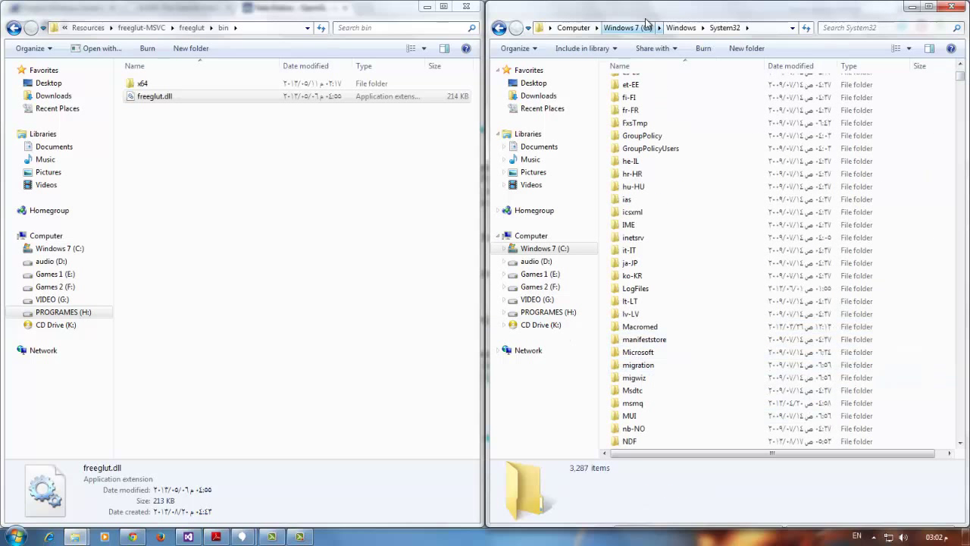
pyautogui.click(675, 29)
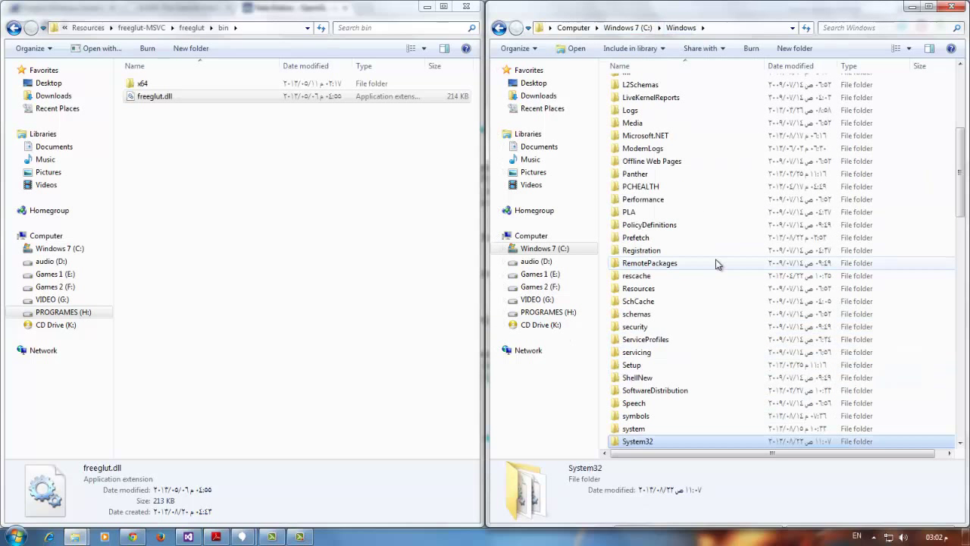
# Leave freeglut-MSVC through Resources, open glew-1.10.0-win32\glew-1.10.0\bin\Release\Win32 and select glew32.dll, then select the system folder inside Windows
pyautogui.click(176, 30)
pyautogui.click(156, 32)
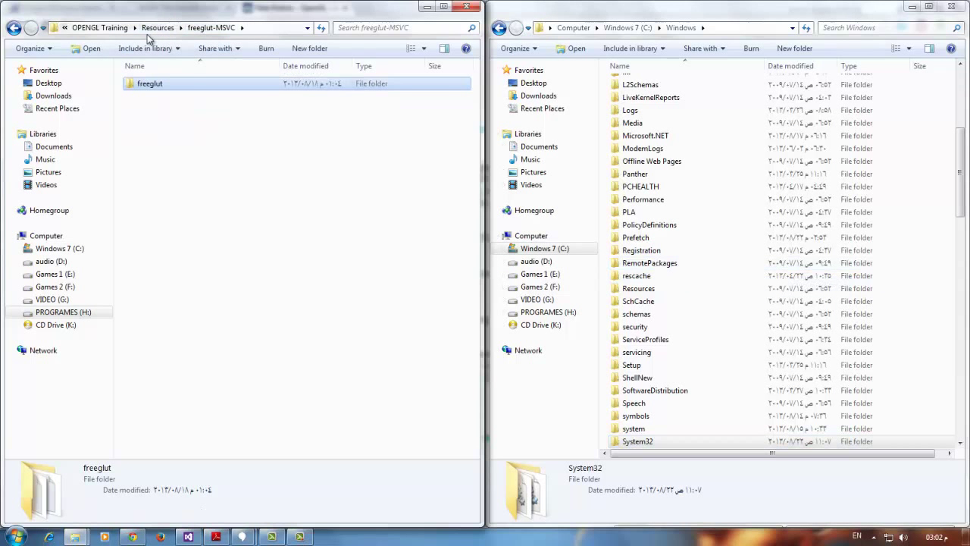
pyautogui.click(158, 28)
pyautogui.doubleClick(175, 96)
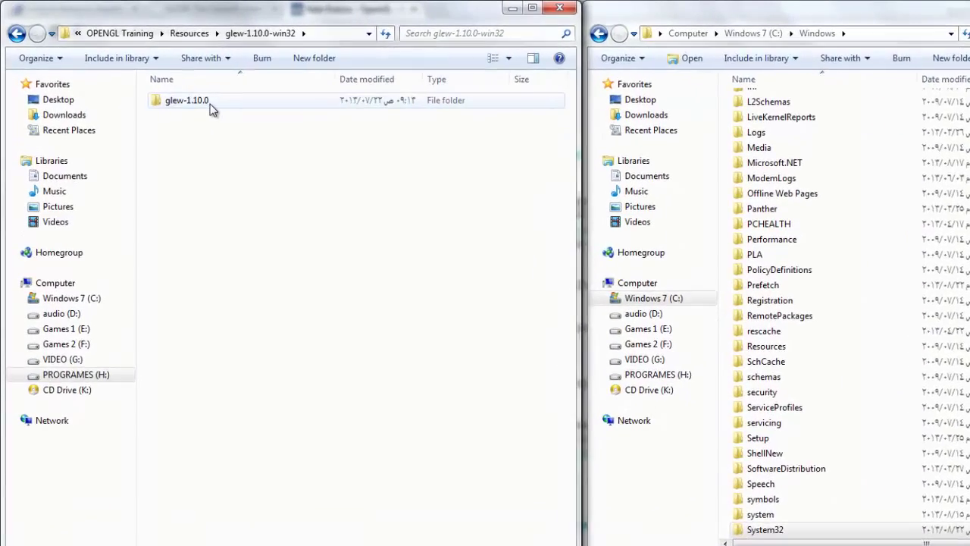
pyautogui.doubleClick(213, 106)
pyautogui.doubleClick(210, 102)
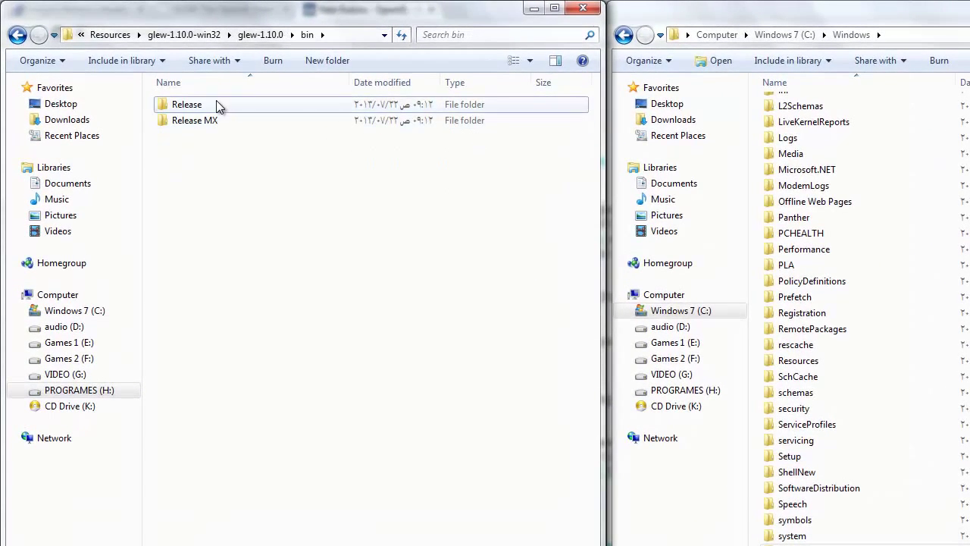
pyautogui.doubleClick(216, 104)
pyautogui.doubleClick(208, 106)
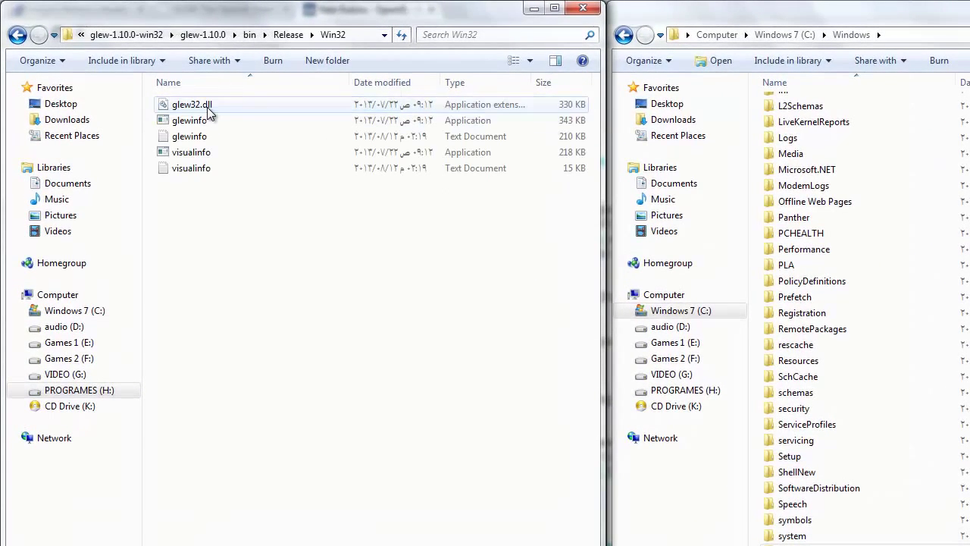
pyautogui.click(199, 106)
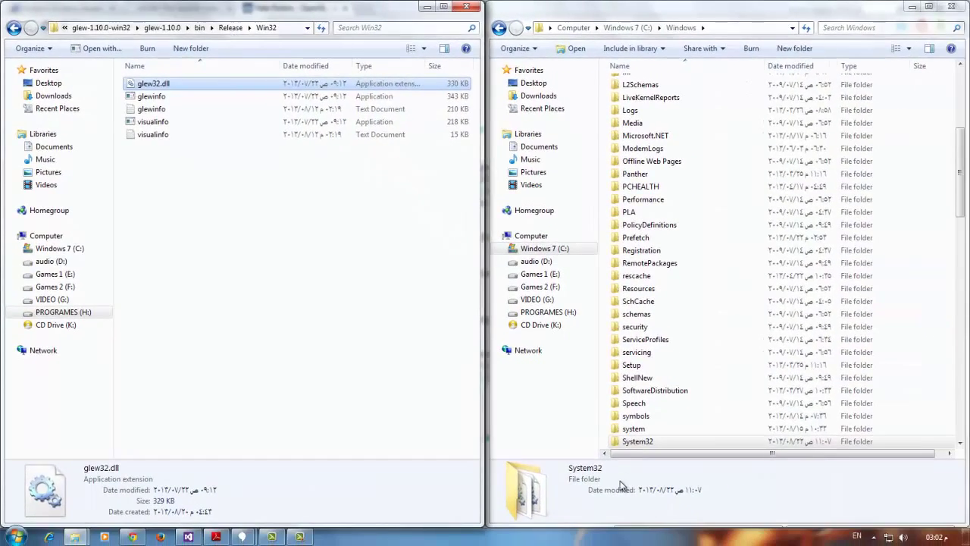
pyautogui.click(634, 429)
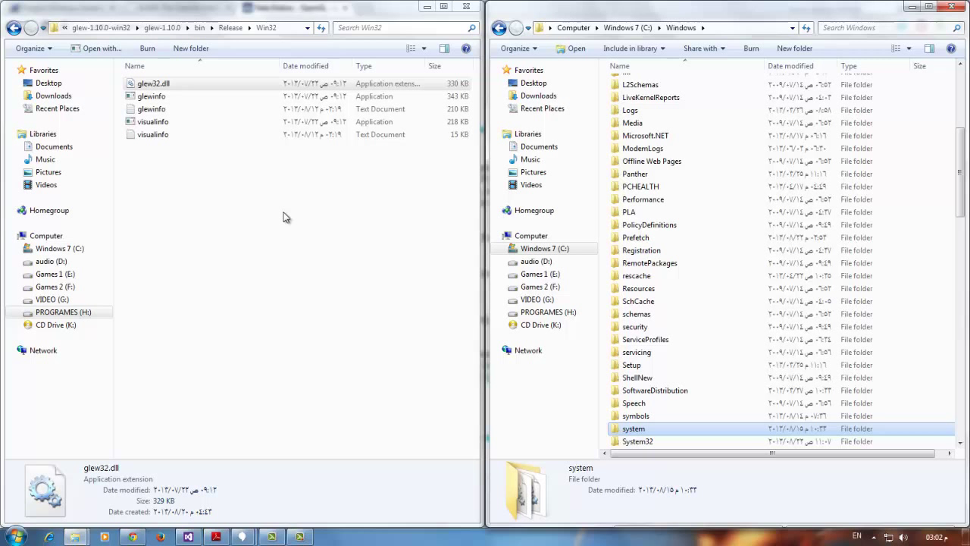
# Go back to Resources, open glut-3.7.6-bin and select glut32.dll, then return to the Resources folder
pyautogui.click(169, 30)
pyautogui.click(171, 30)
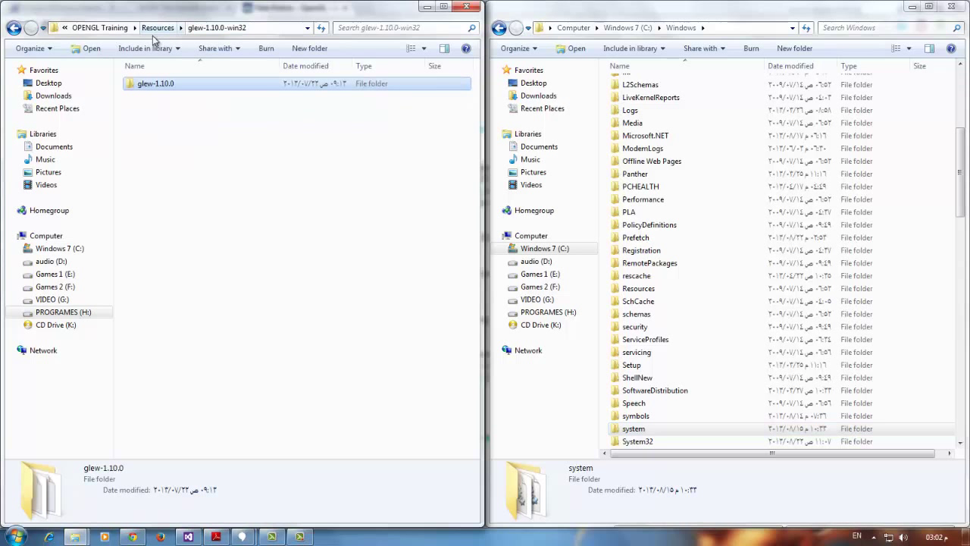
pyautogui.click(170, 30)
pyautogui.doubleClick(172, 110)
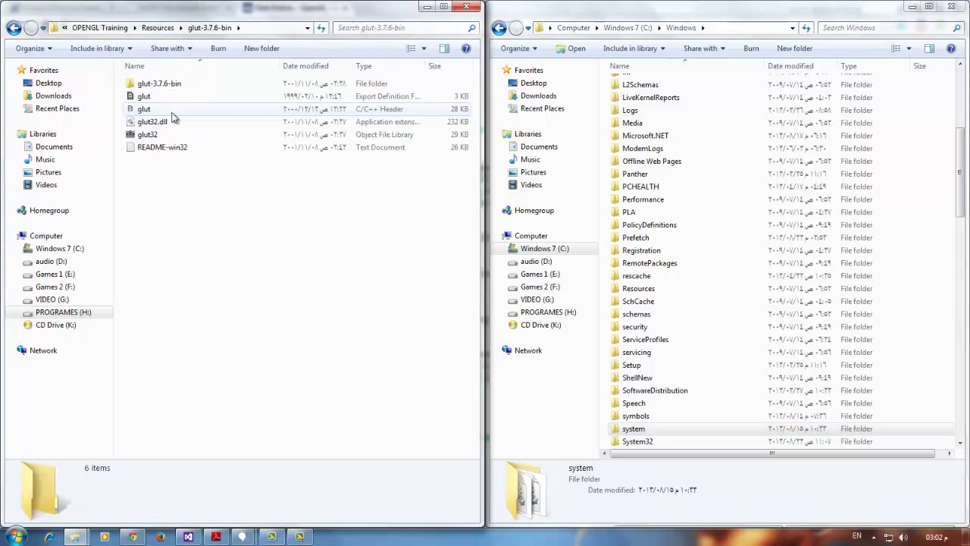
pyautogui.click(176, 122)
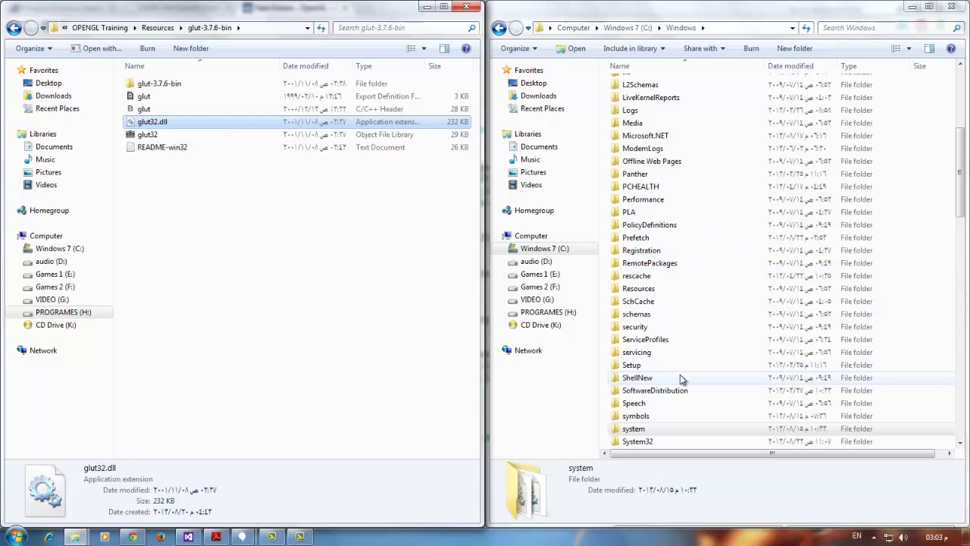
pyautogui.click(158, 27)
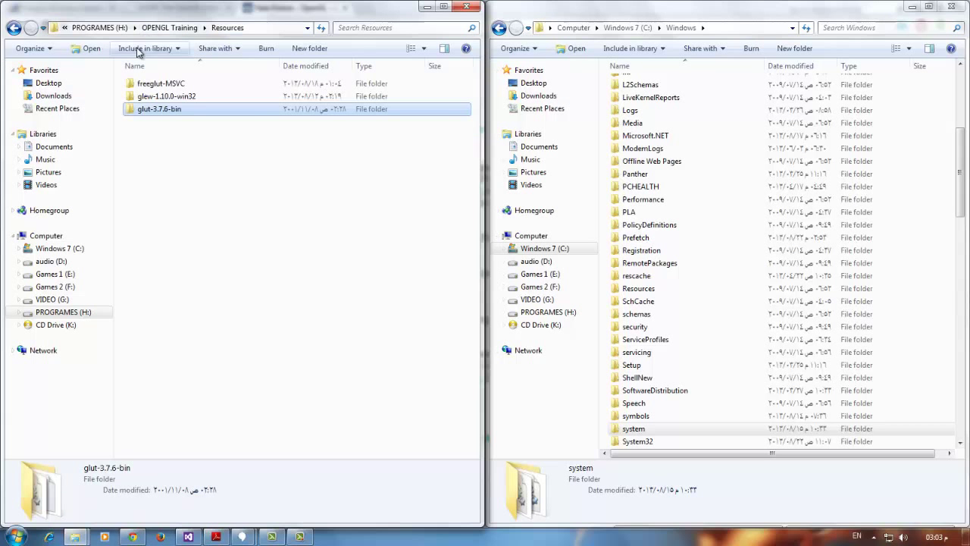
pyautogui.click(285, 249)
# Switch to Visual Studio, start a new Visual Studio 2012 instance and choose the Visual C++ Empty Project template for a new project
pyautogui.hotkey('alt', 'Tab')
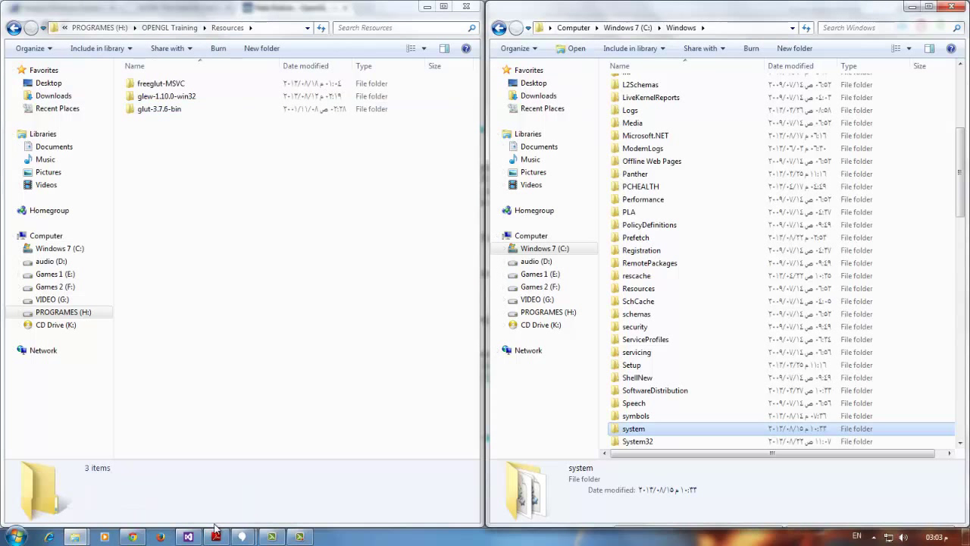
pyautogui.click(188, 537)
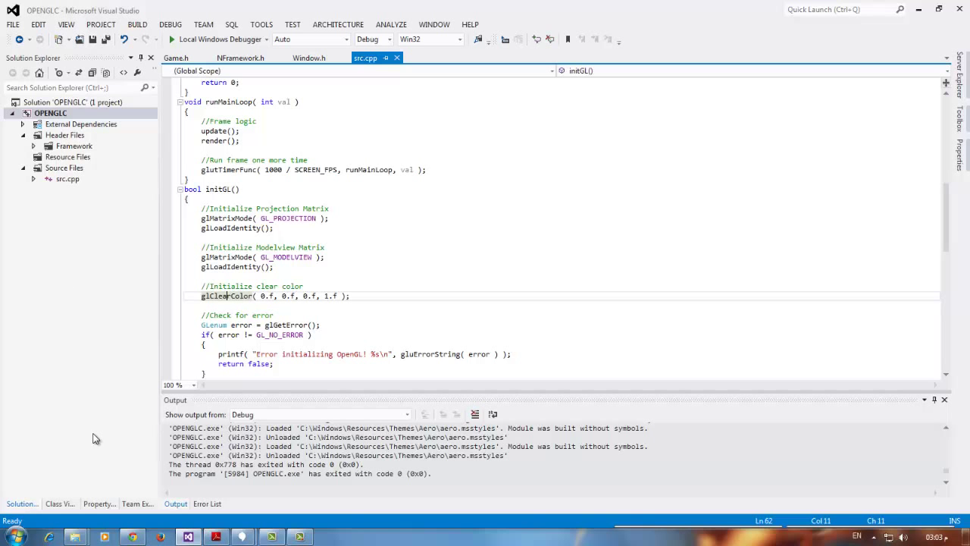
pyautogui.rightClick(188, 537)
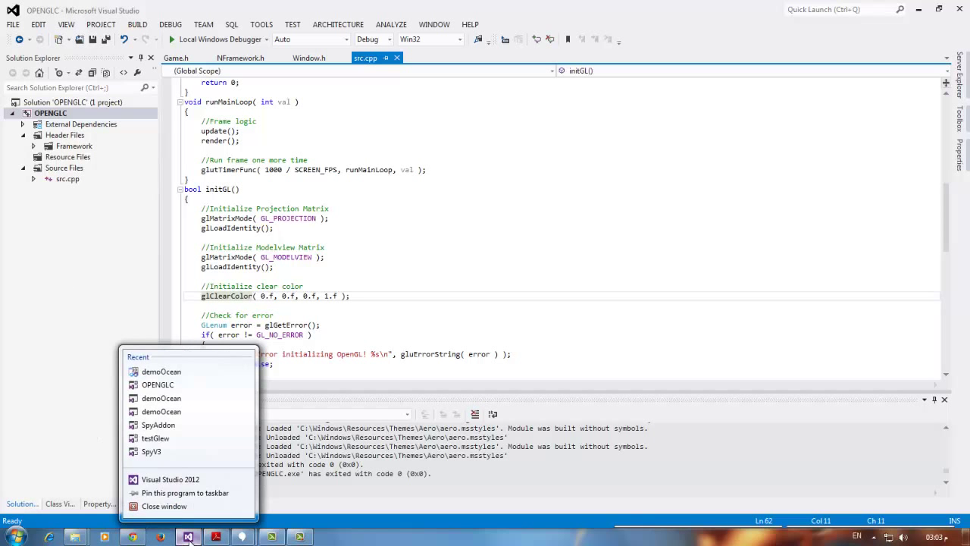
pyautogui.click(168, 480)
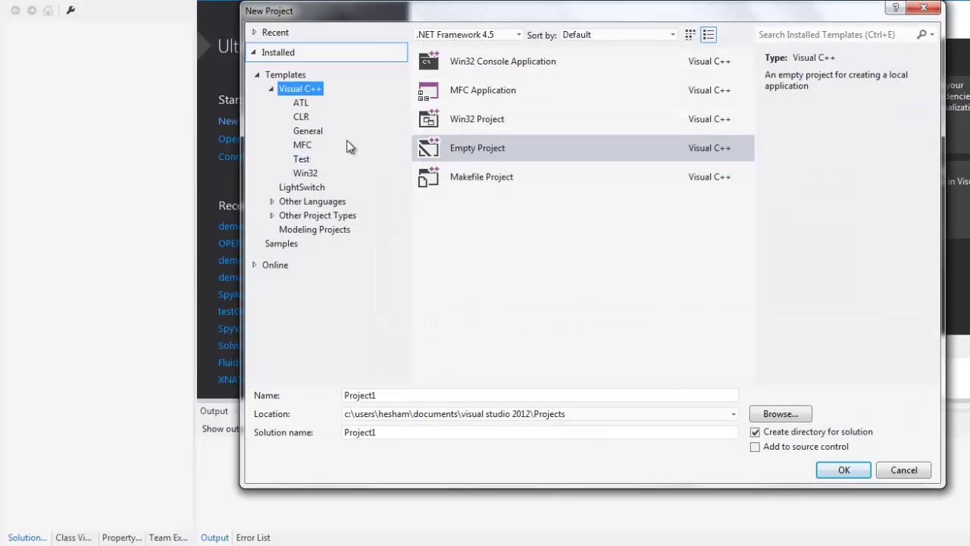
pyautogui.click(455, 149)
pyautogui.press('Tab')
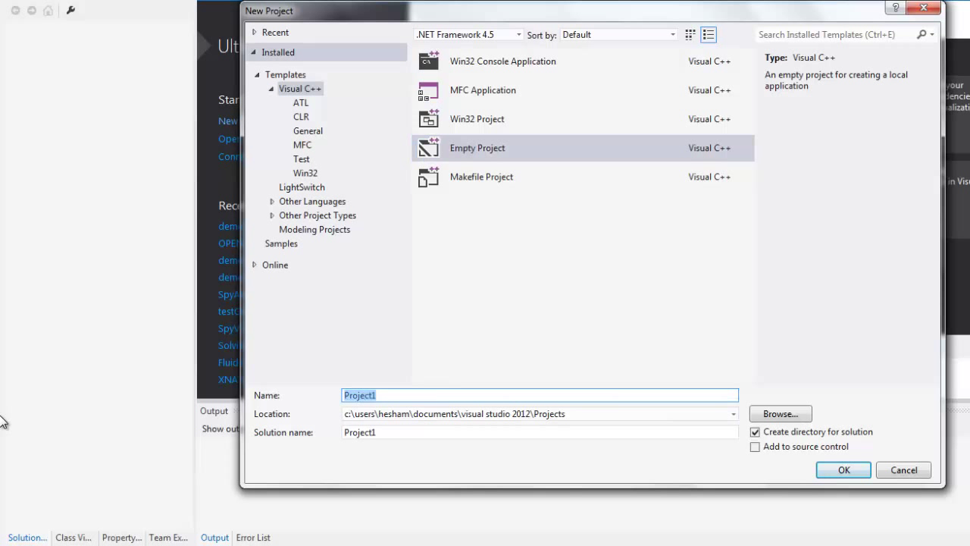
pyautogui.write('OPENGL')
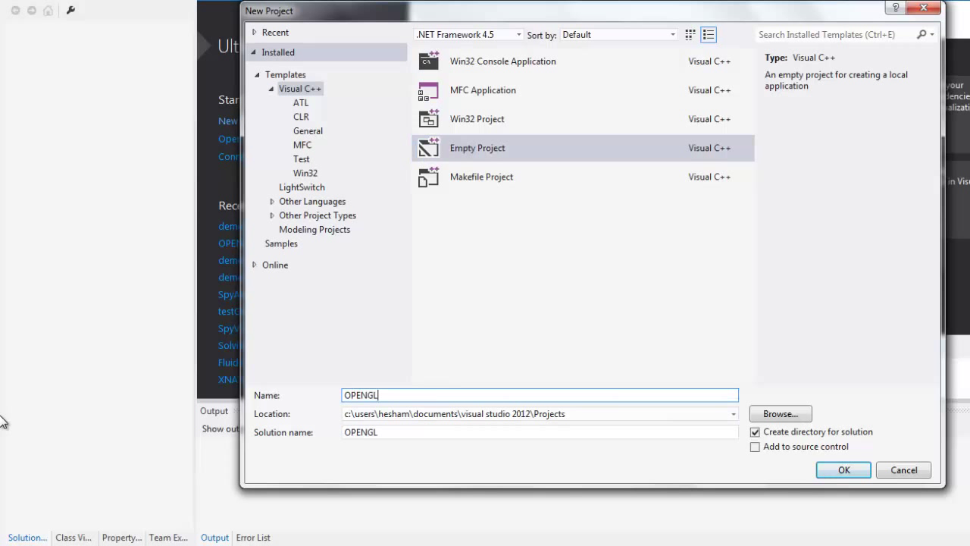
pyautogui.write('C++')
pyautogui.press('BackSpace')
pyautogui.press('BackSpace')
pyautogui.press('BackSpace')
pyautogui.press('BackSpace')
pyautogui.press('BackSpace')
pyautogui.press('BackSpace')
pyautogui.press('BackSpace')
pyautogui.press('BackSpace')
pyautogui.press('BackSpace')
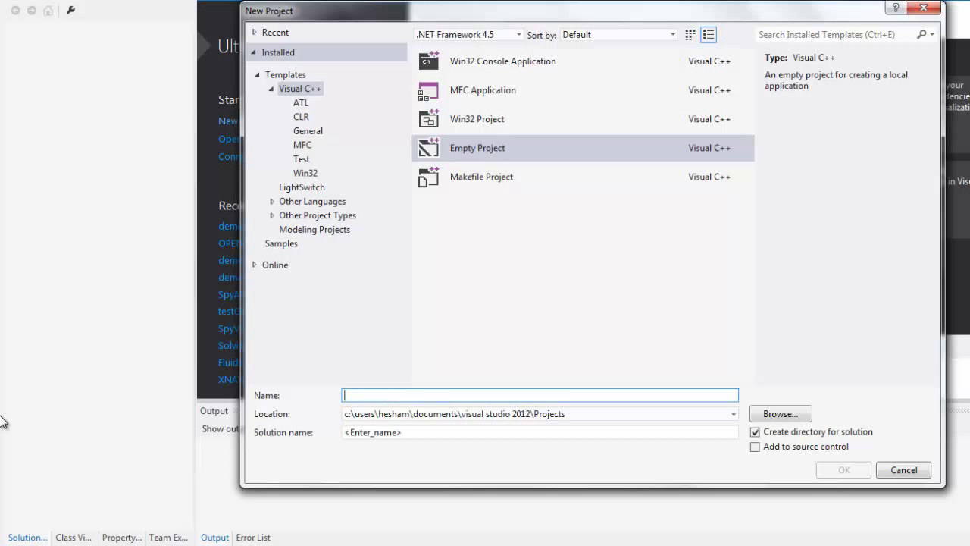
# Name the new empty project GLUTC and create it
pyautogui.write('GLUT')
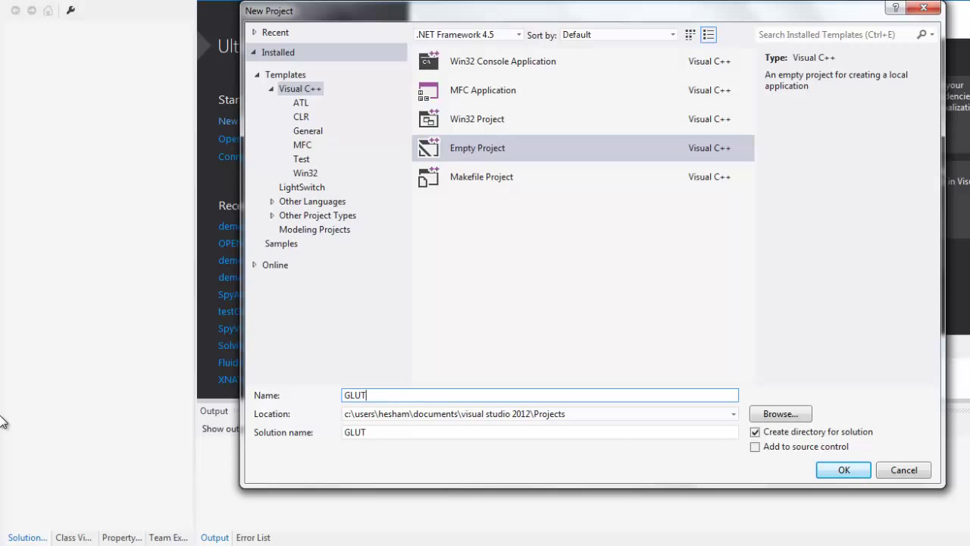
pyautogui.write('C')
pyautogui.press('Return')
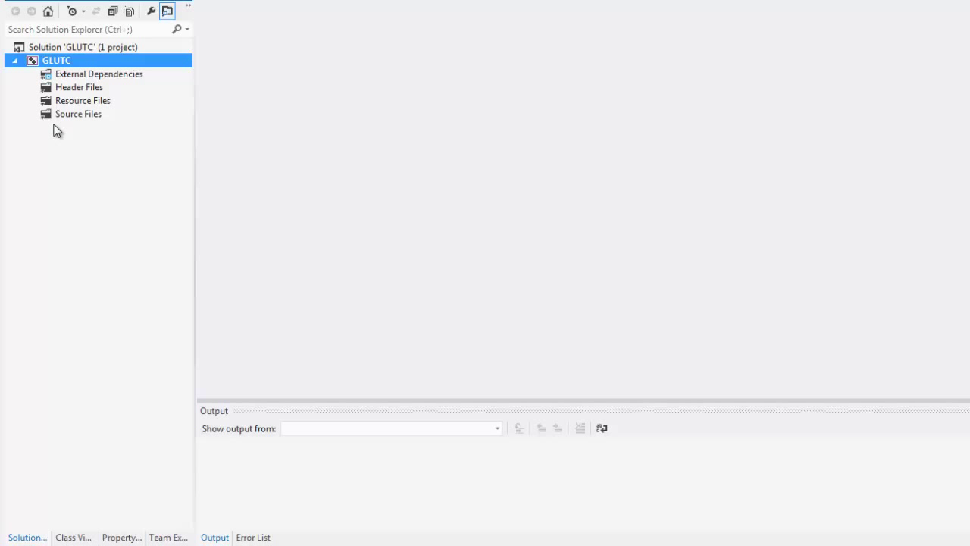
# Compare the Property Manager and Solution Explorer views of the GLUTC project, ending in the Property Manager
pyautogui.click(123, 537)
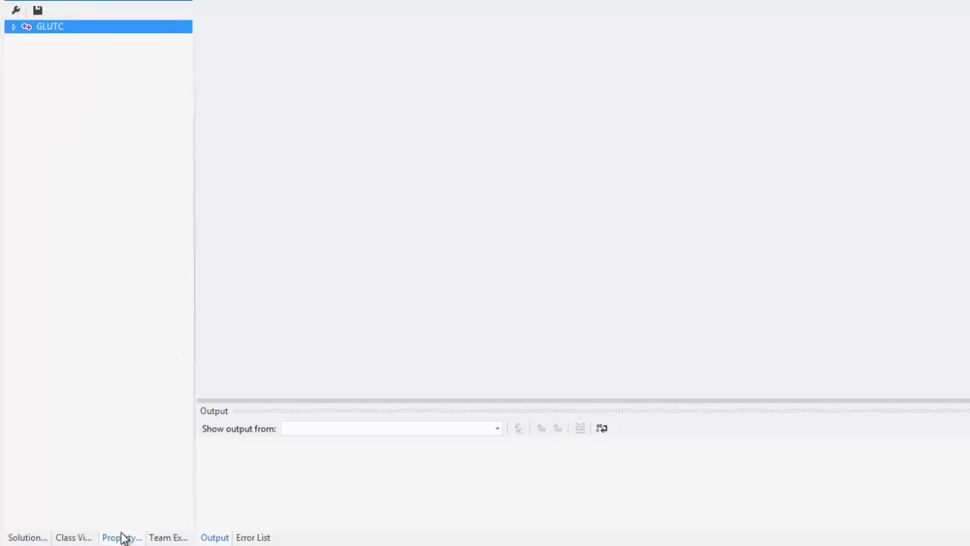
pyautogui.click(28, 537)
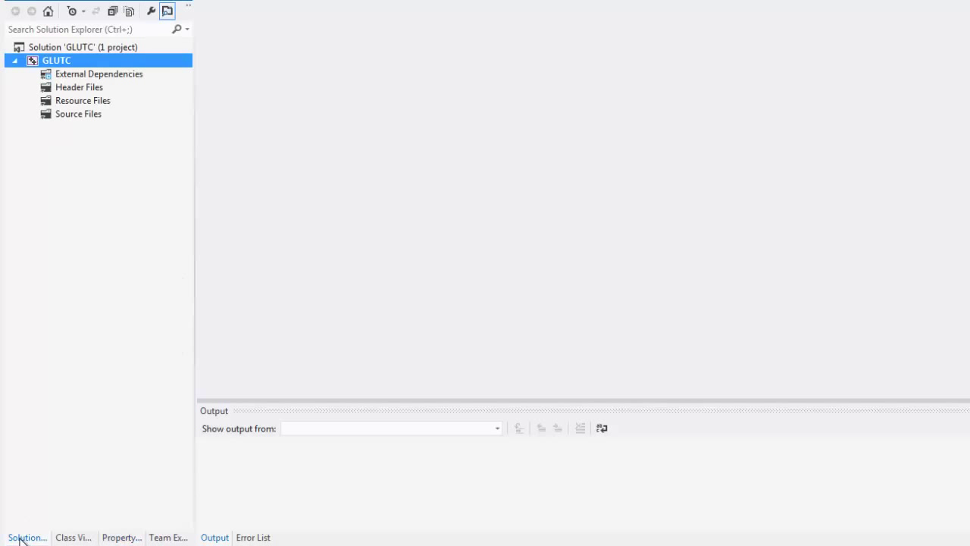
pyautogui.click(122, 537)
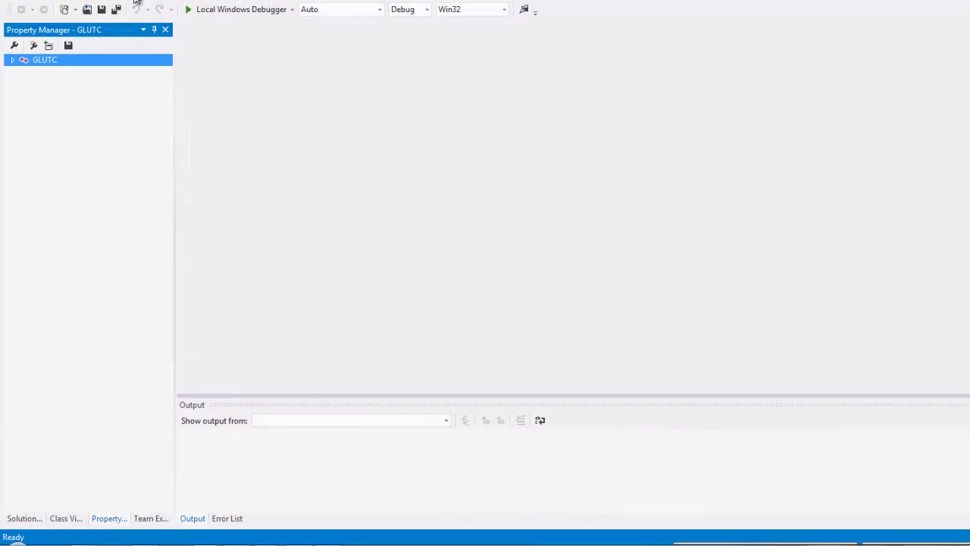
# Open the GLUTC project's property pages and close them without changing anything
pyautogui.click(104, 25)
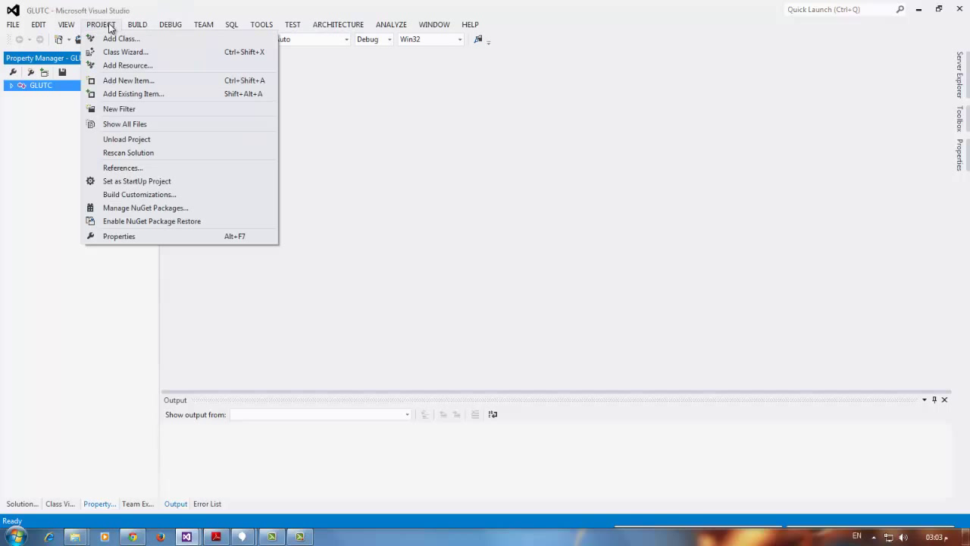
pyautogui.click(116, 243)
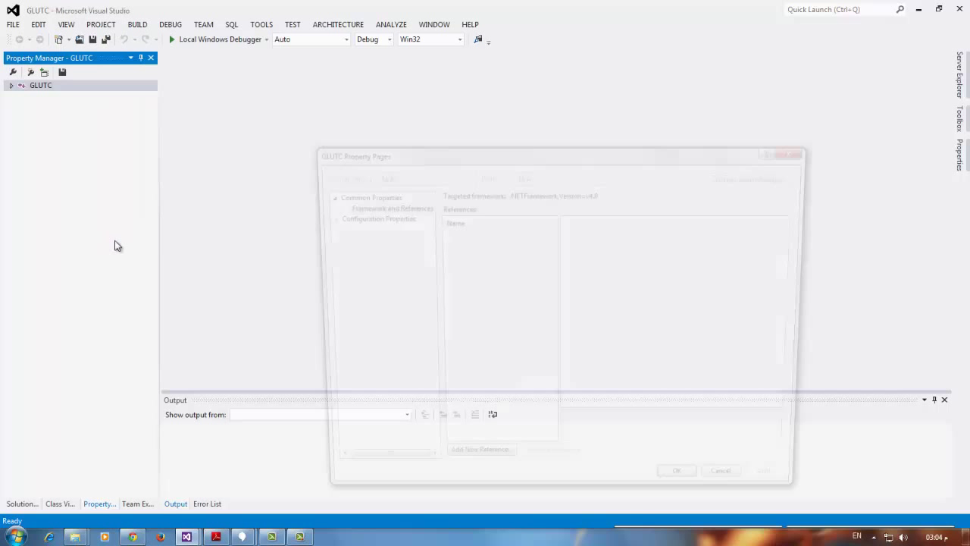
pyautogui.click(735, 492)
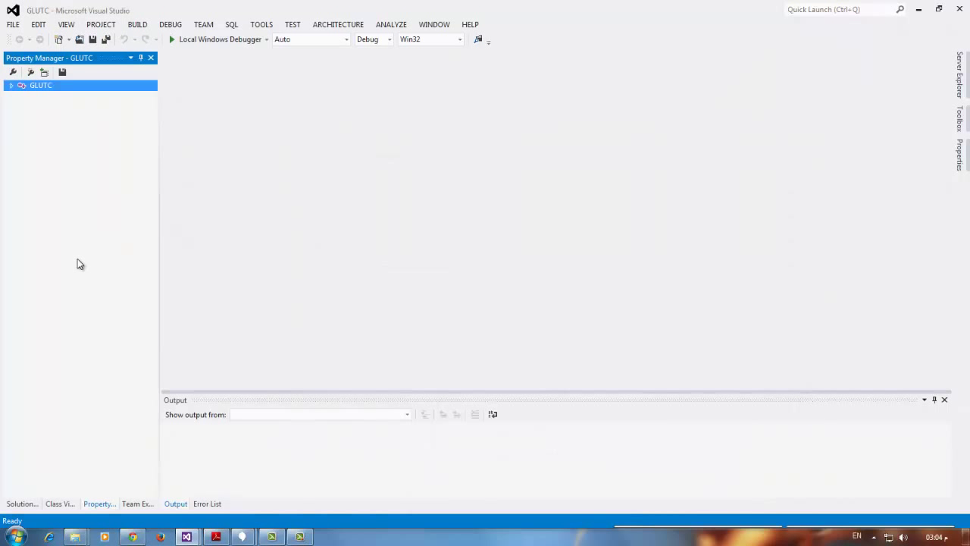
# Look through the additional tool windows that can be shown for the GLUTC project
pyautogui.click(69, 28)
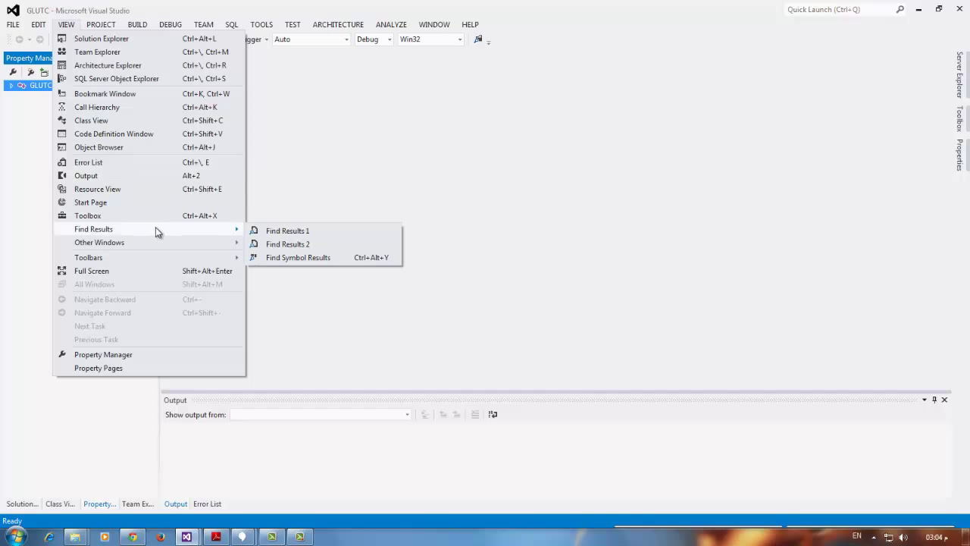
pyautogui.moveTo(160, 243)
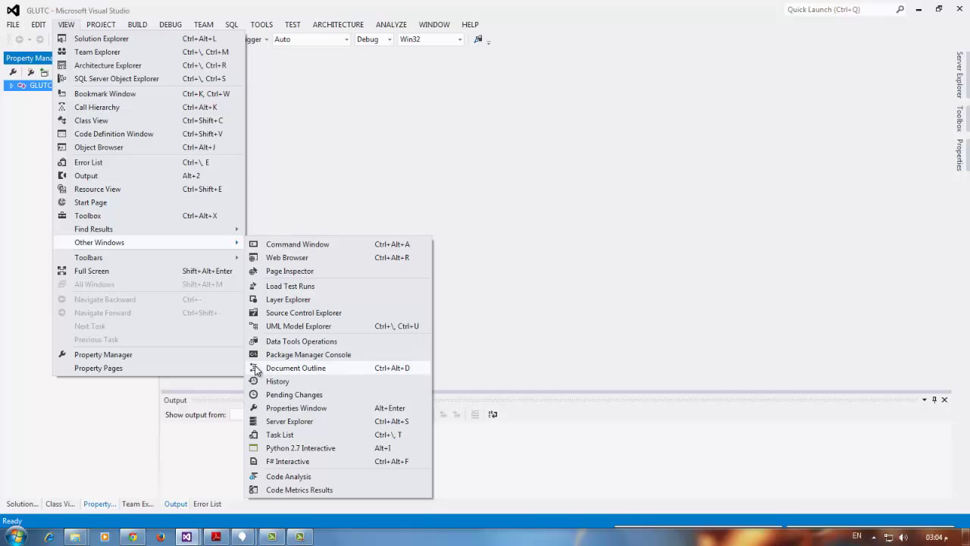